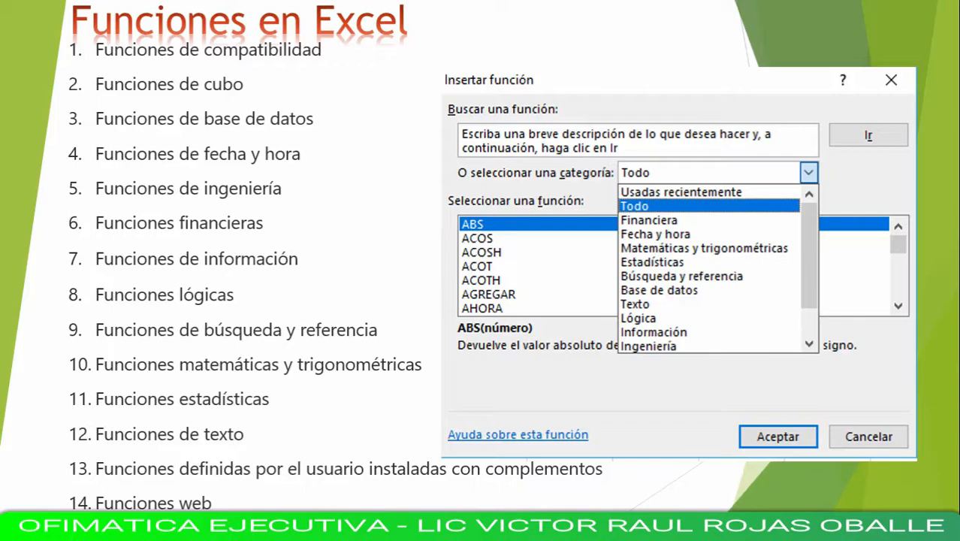
# - Advance the presentation to the "Desarrollo En Excel" slide and switch to the Excel workbook
pyautogui.press('Right')
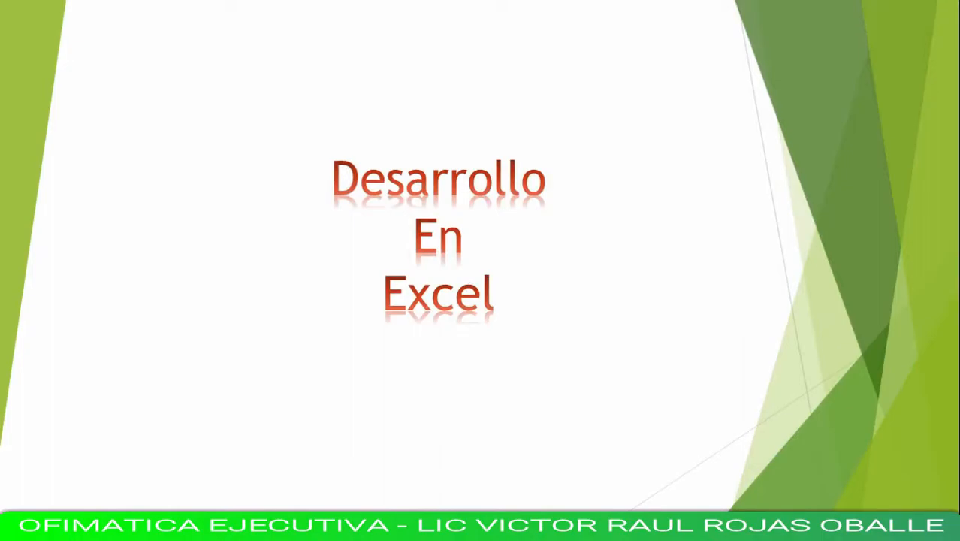
pyautogui.hotkey('alt', 'Tab')
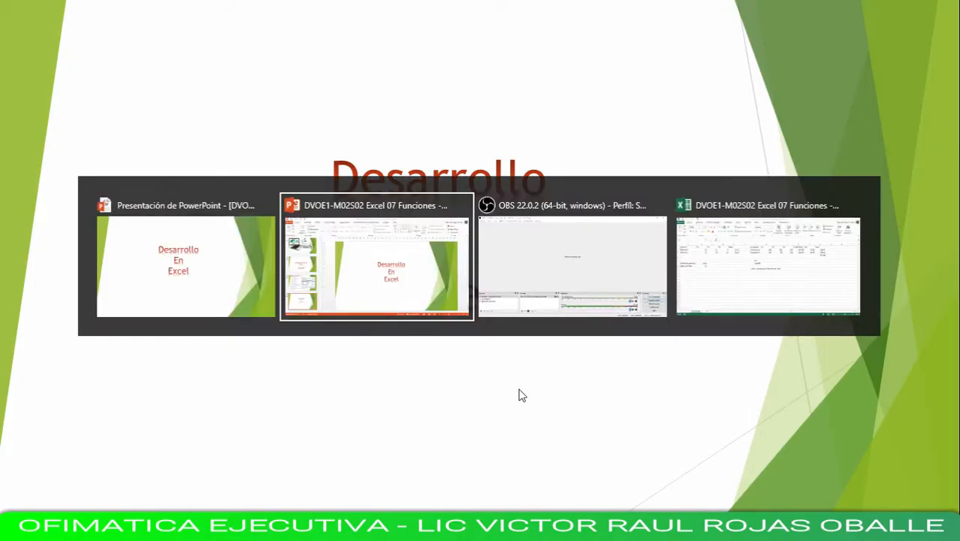
pyautogui.hotkey('alt', 'Tab')
pyautogui.hotkey('alt', 'Tab')
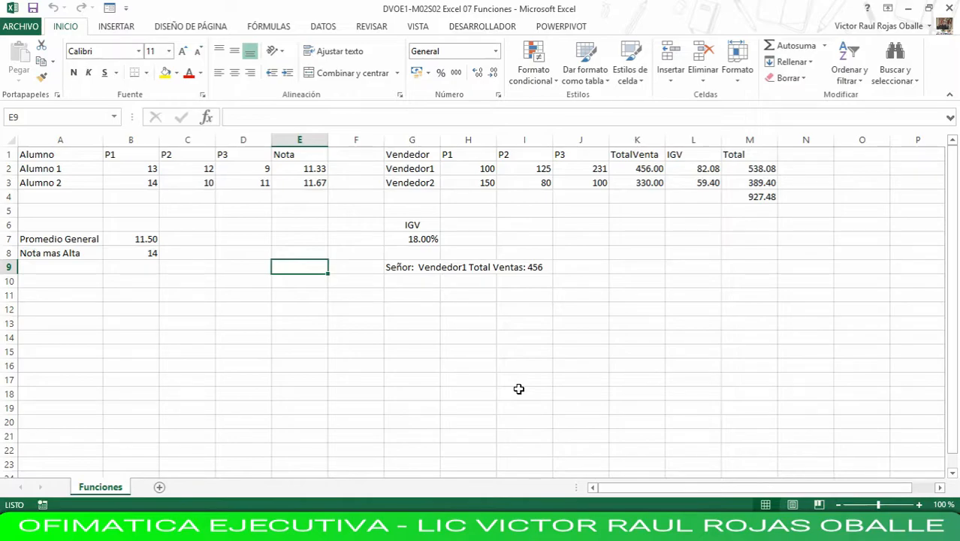
# - Examine the formulas in the Nota column for Alumno 1 and Alumno 2, cells E2 and E3
pyautogui.press('Up')
pyautogui.press('Up')
pyautogui.press('Up')
pyautogui.press('Up')
pyautogui.press('Up')
pyautogui.press('Up')
pyautogui.press('Up')
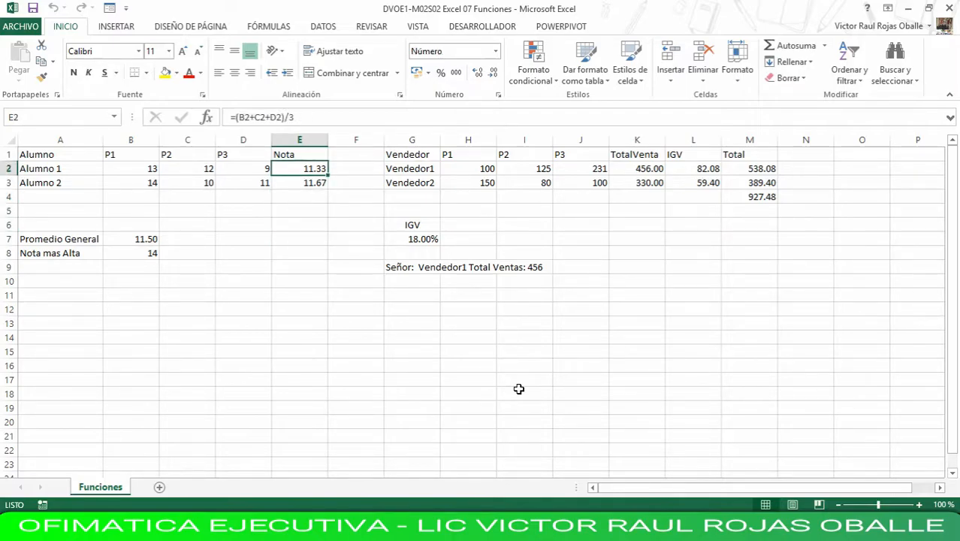
pyautogui.press('Down')
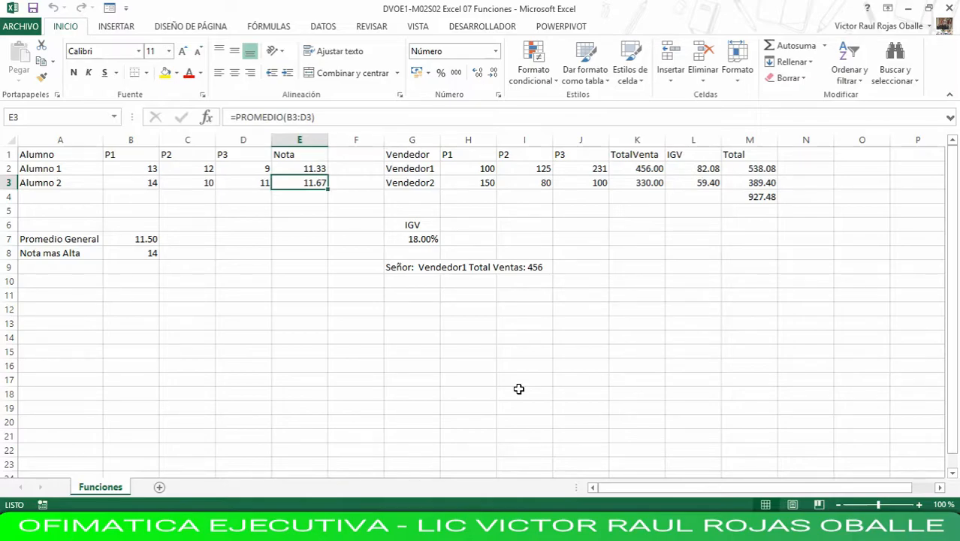
# - Inspect the formulas behind Promedio General in B7 and Nota mas Alta in B8
pyautogui.press('Down')
pyautogui.press('Down')
pyautogui.press('Down')
pyautogui.press('Down')
pyautogui.press('Left')
pyautogui.press('Left')
pyautogui.press('Left')
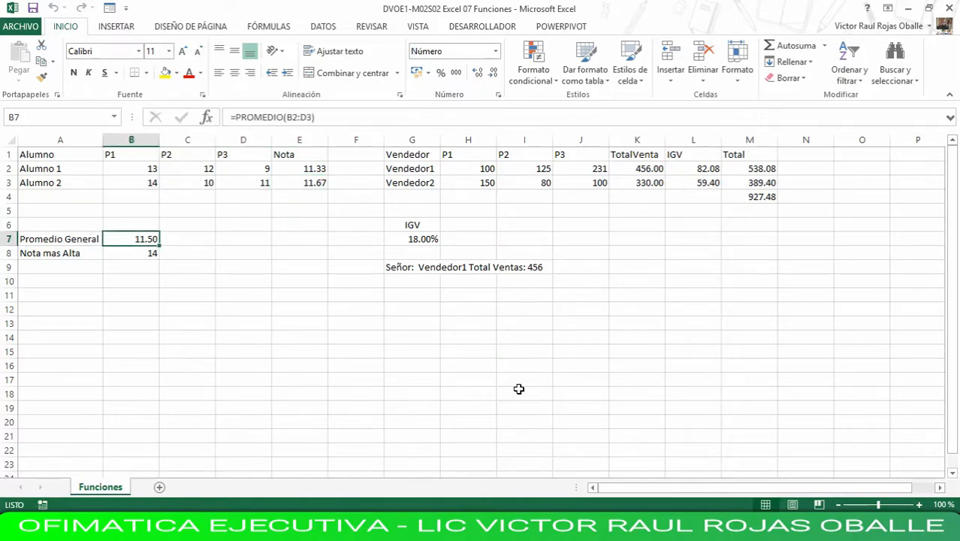
pyautogui.press('Down')
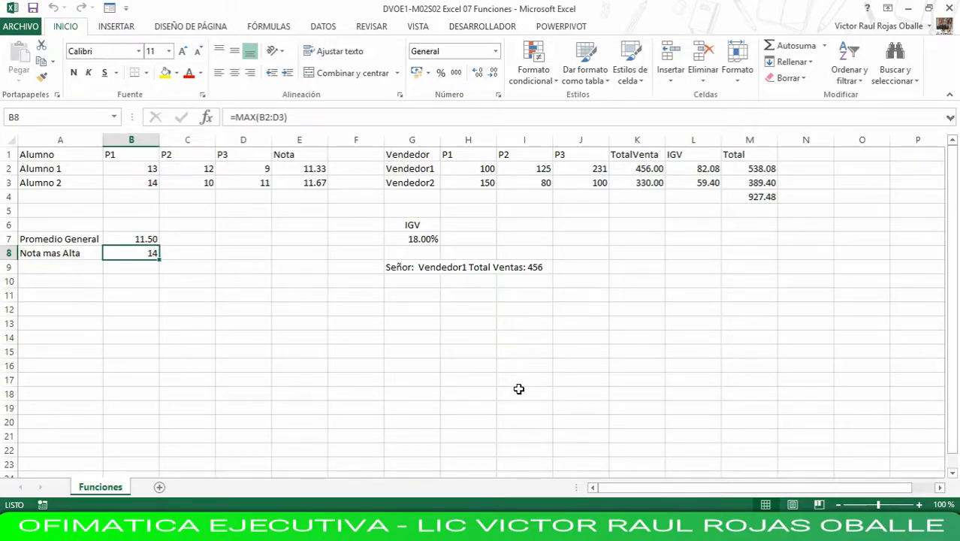
# - Inspect the formula that calculates Vendedor1's TotalVenta in cell K2
pyautogui.press('Right')
pyautogui.press('Right')
pyautogui.press('Right')
pyautogui.press('Right')
pyautogui.press('Right')
pyautogui.press('Right')
pyautogui.press('Right')
pyautogui.press('Right')
pyautogui.press('Right')
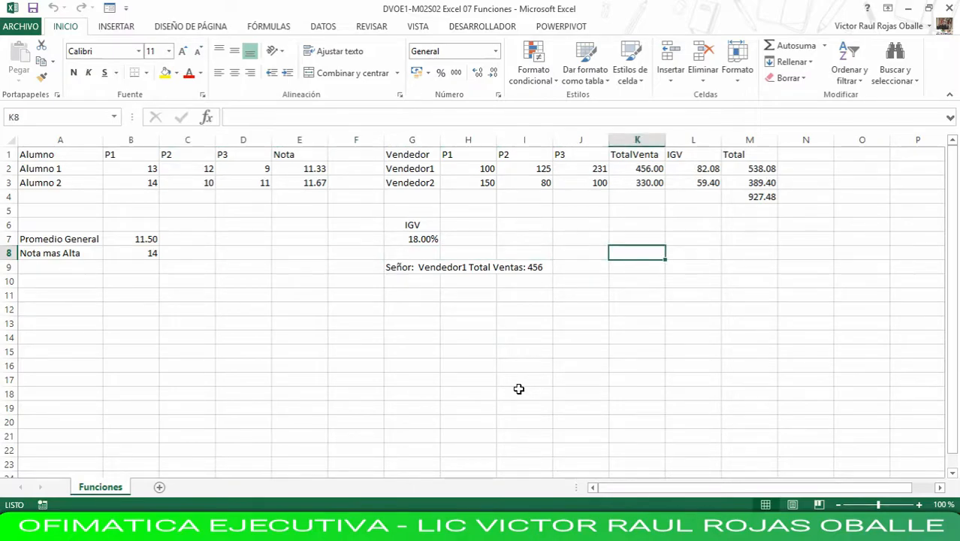
pyautogui.press('Up')
pyautogui.press('Up')
pyautogui.press('Up')
pyautogui.press('Up')
pyautogui.press('Up')
pyautogui.press('Up')
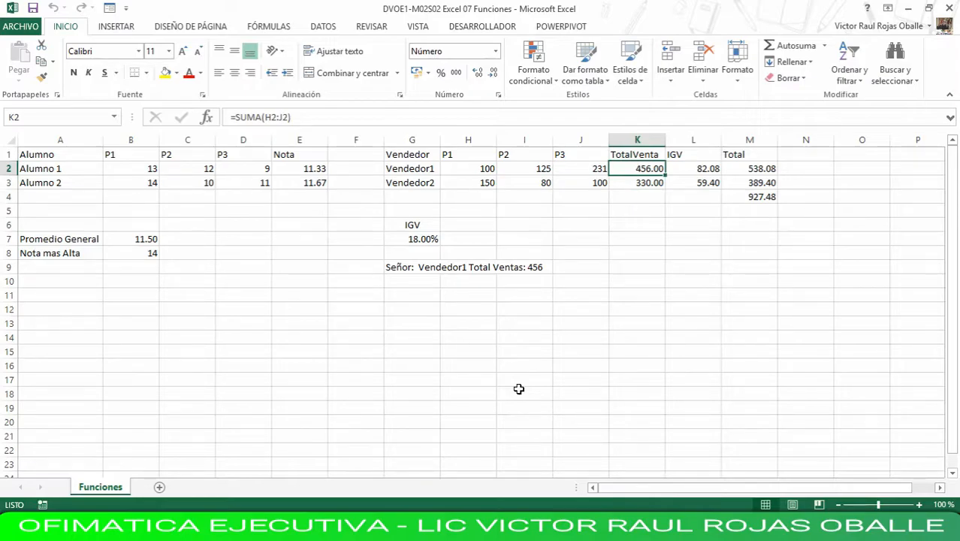
# - Inspect the text-joining formula in cell G9 that builds the seller's sales message
pyautogui.press('Down')
pyautogui.press('Down')
pyautogui.press('Down')
pyautogui.press('Down')
pyautogui.press('Down')
pyautogui.press('Down')
pyautogui.press('Down')
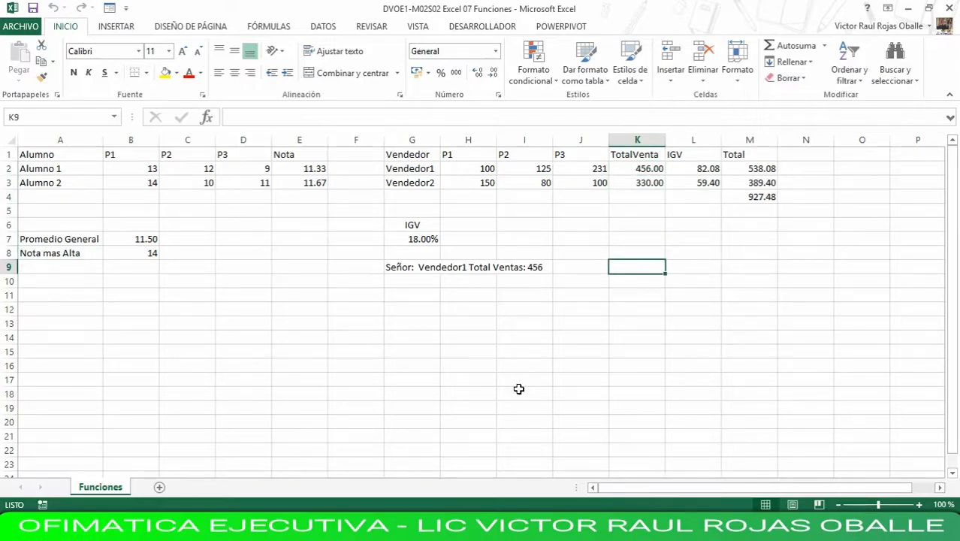
pyautogui.press('Left')
pyautogui.press('Left')
pyautogui.press('Left')
pyautogui.press('Left')
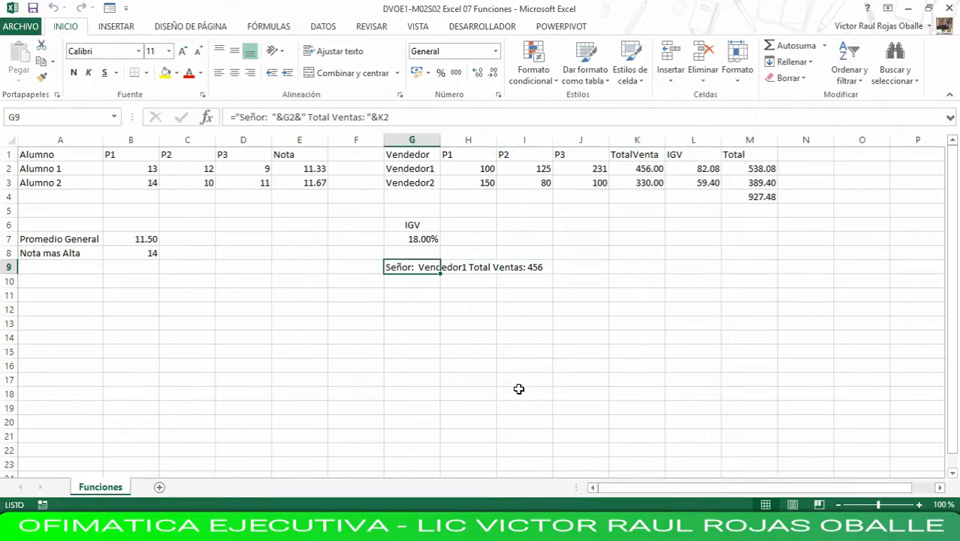
# - Select the empty cell A10 below the Nota mas Alta row
pyautogui.press('Right')
pyautogui.press('Left')
pyautogui.press('Left')
pyautogui.press('Left')
pyautogui.press('Left')
pyautogui.press('Left')
pyautogui.press('Left')
pyautogui.press('Left')
pyautogui.press('Down')
pyautogui.press('Down')
pyautogui.press('Up')
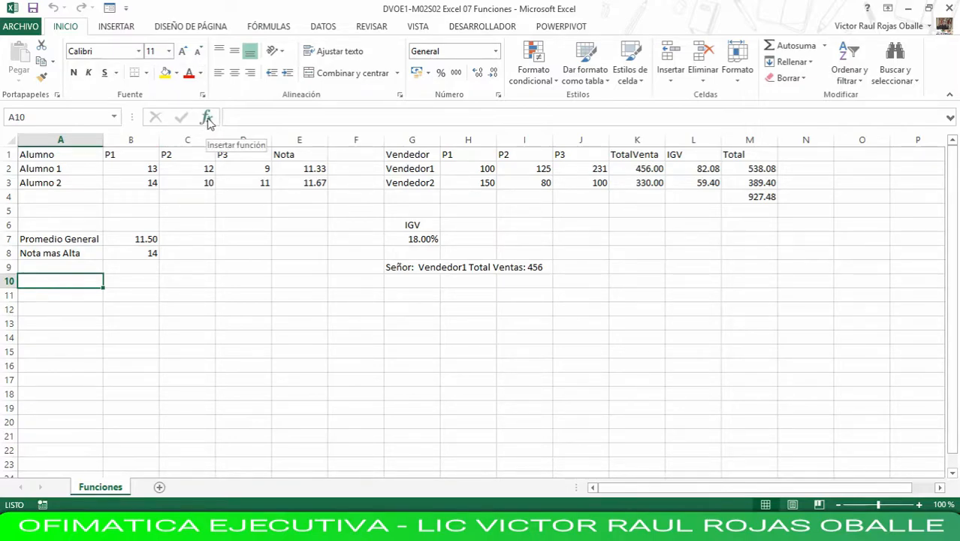
# - Review the function library's Autosuma, Recientes and Financieras function lists
pyautogui.click(273, 28)
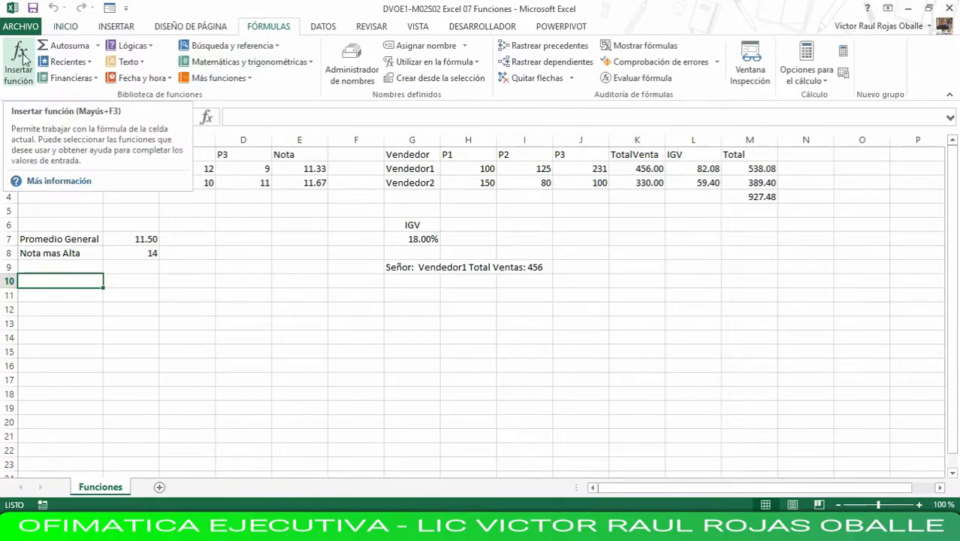
pyautogui.click(97, 47)
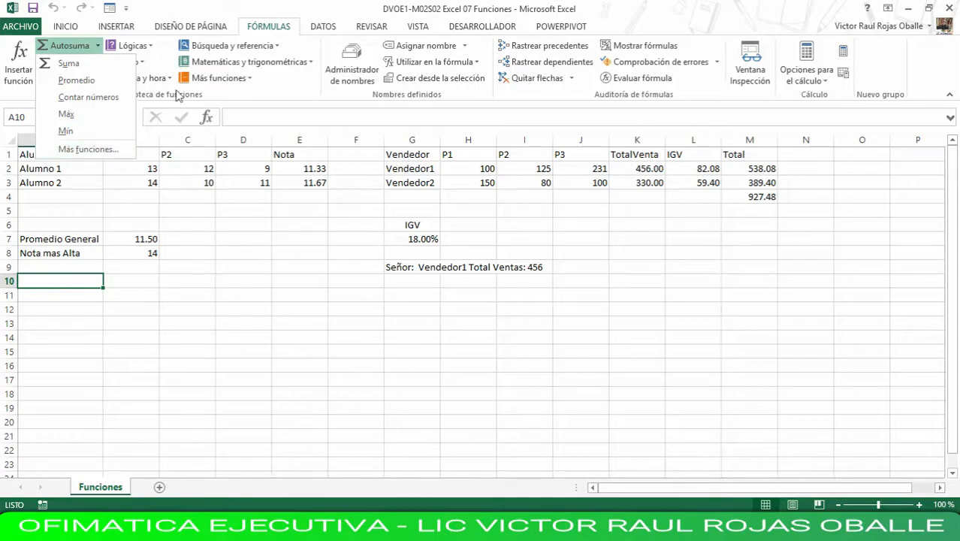
pyautogui.click(168, 10)
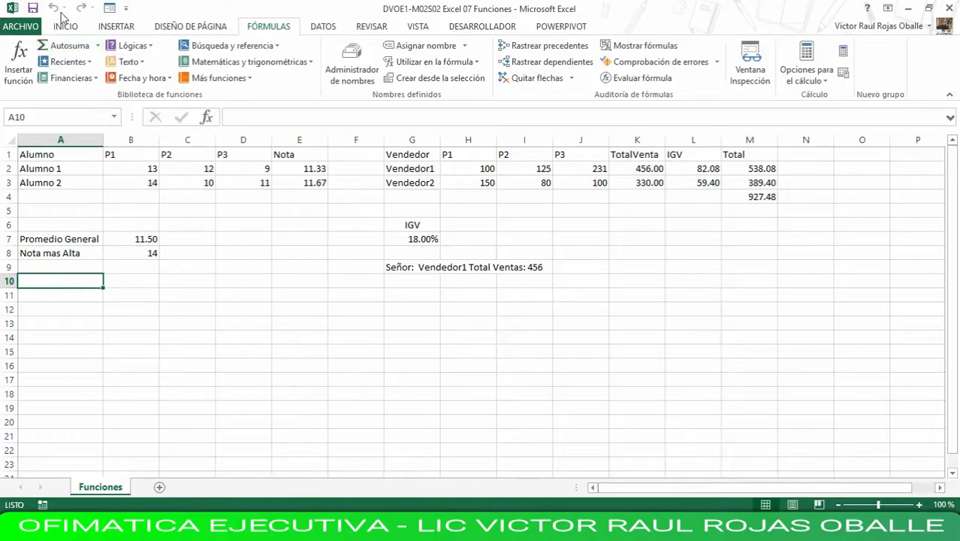
pyautogui.click(91, 67)
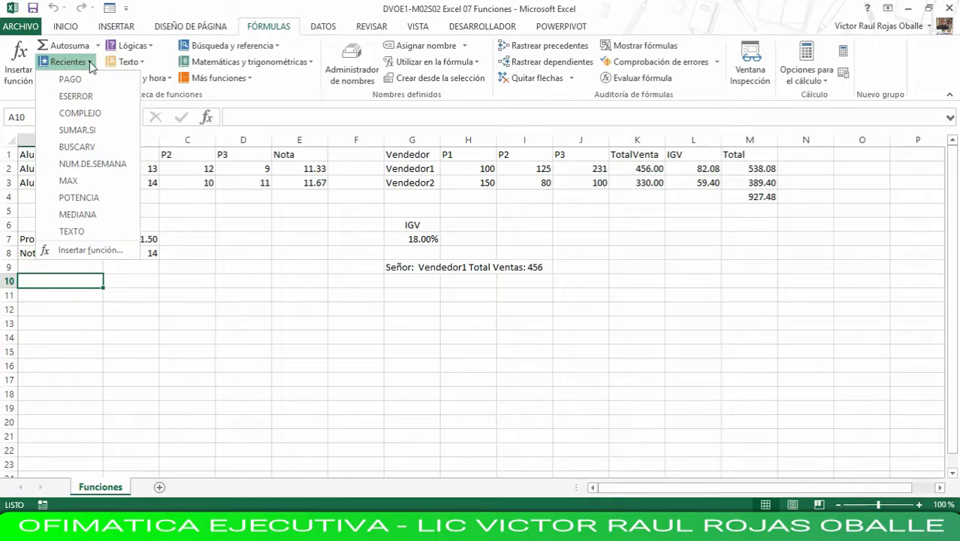
pyautogui.click(90, 66)
pyautogui.click(96, 80)
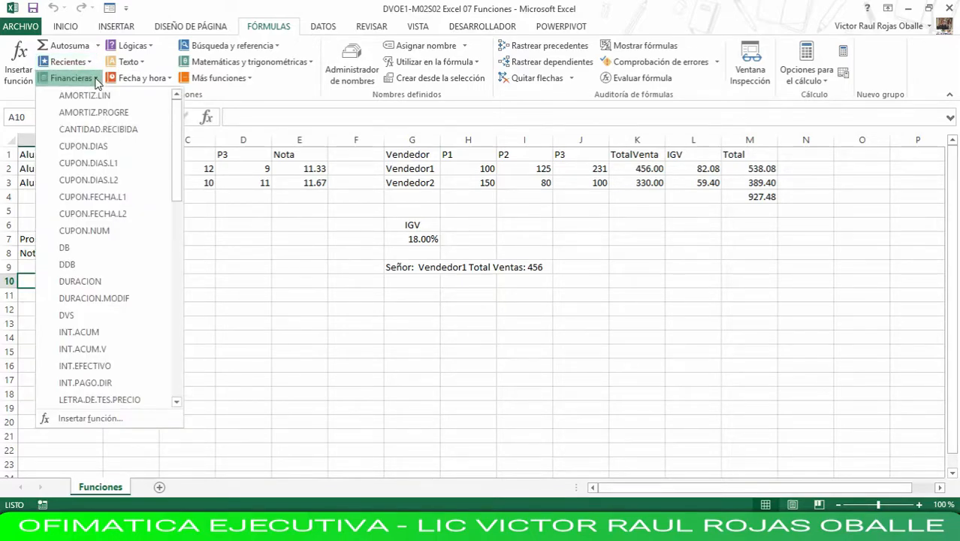
pyautogui.moveTo(177, 105)
pyautogui.mouseDown()
pyautogui.moveTo(204, 364)
pyautogui.moveTo(193, 332)
pyautogui.moveTo(184, 97)
pyautogui.mouseUp()
# - Review the functions offered in the Lógicas, Texto and Fecha y hora categories
pyautogui.click(152, 48)
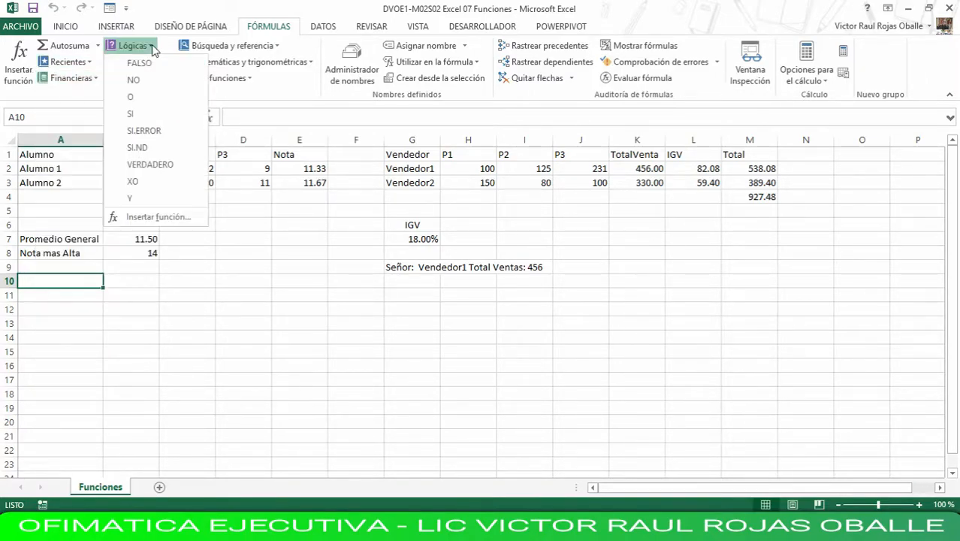
pyautogui.click(152, 47)
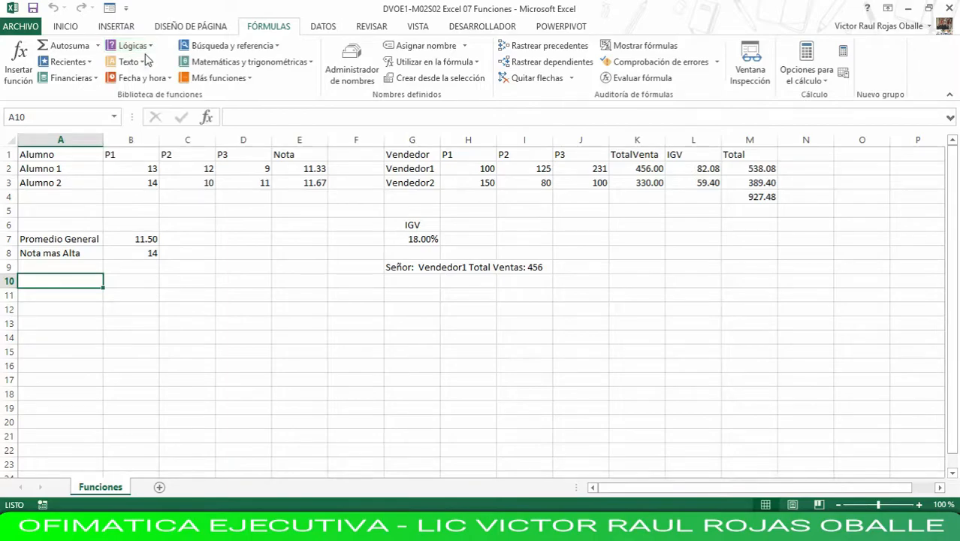
pyautogui.click(145, 63)
pyautogui.moveTo(214, 137)
pyautogui.mouseDown()
pyautogui.moveTo(215, 227)
pyautogui.moveTo(214, 139)
pyautogui.mouseUp()
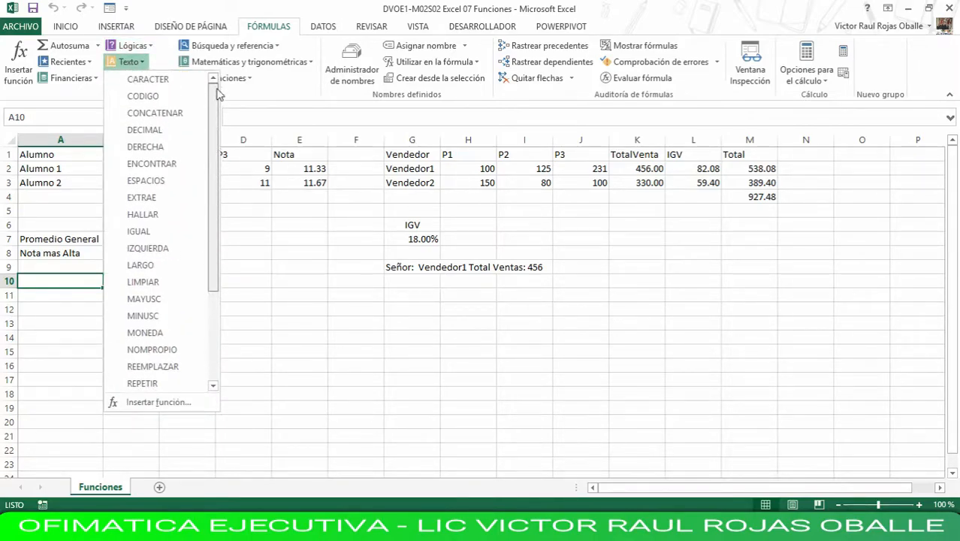
pyautogui.click(143, 63)
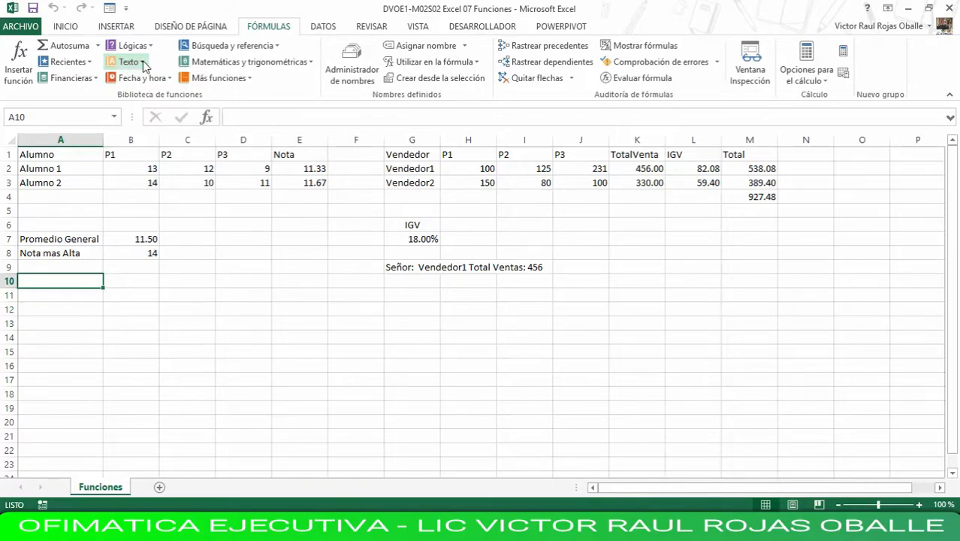
pyautogui.click(173, 81)
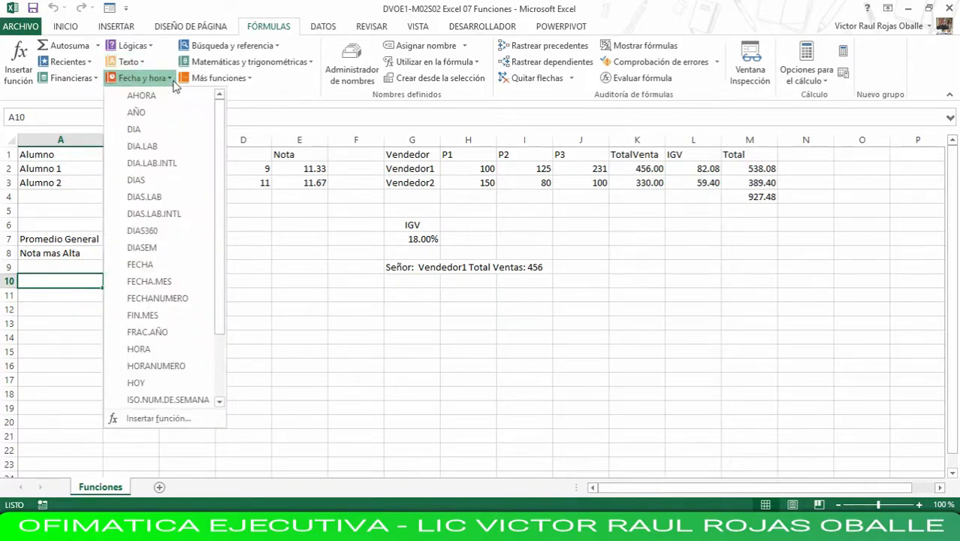
pyautogui.moveTo(221, 114); pyautogui.dragTo(223, 197)
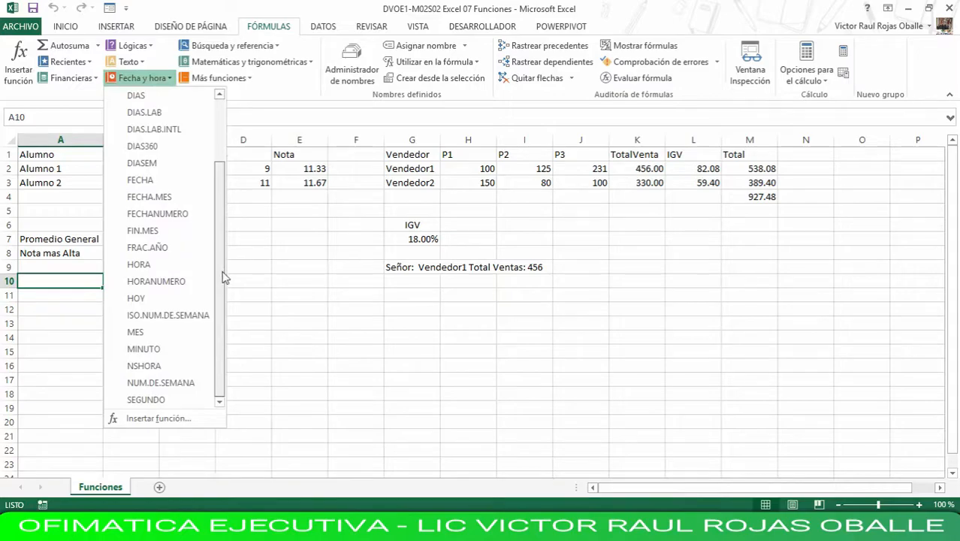
pyautogui.scroll(3, 227, 233)
# - Review the functions offered in the Búsqueda y referencia and Matemáticas y trigonométricas categories
pyautogui.click(277, 47)
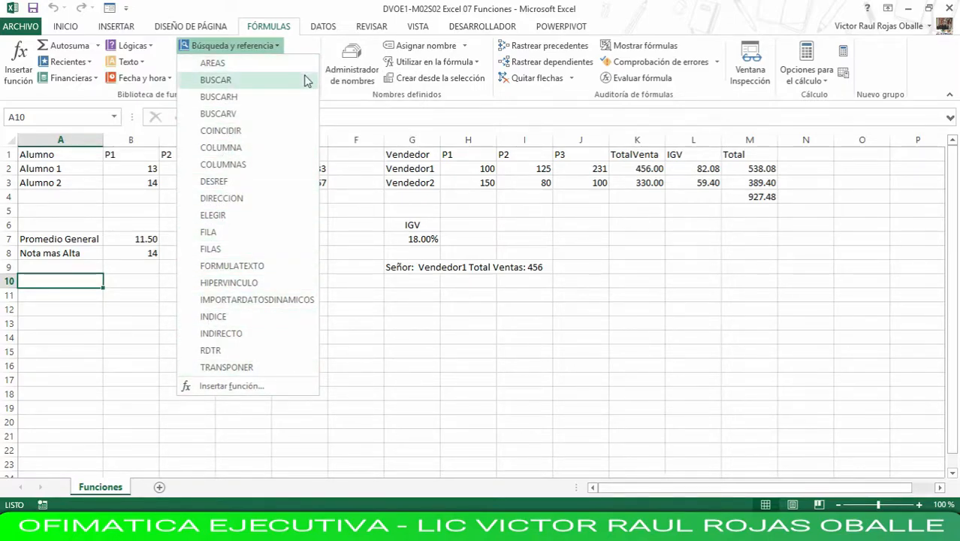
pyautogui.click(276, 47)
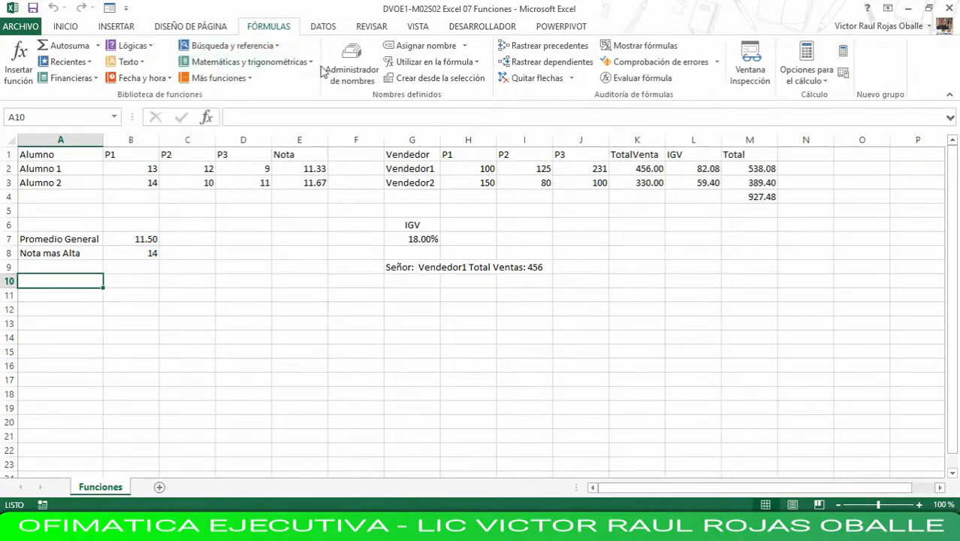
pyautogui.click(311, 62)
pyautogui.moveTo(310, 112)
pyautogui.mouseDown()
pyautogui.moveTo(324, 336)
pyautogui.moveTo(311, 98)
pyautogui.mouseUp()
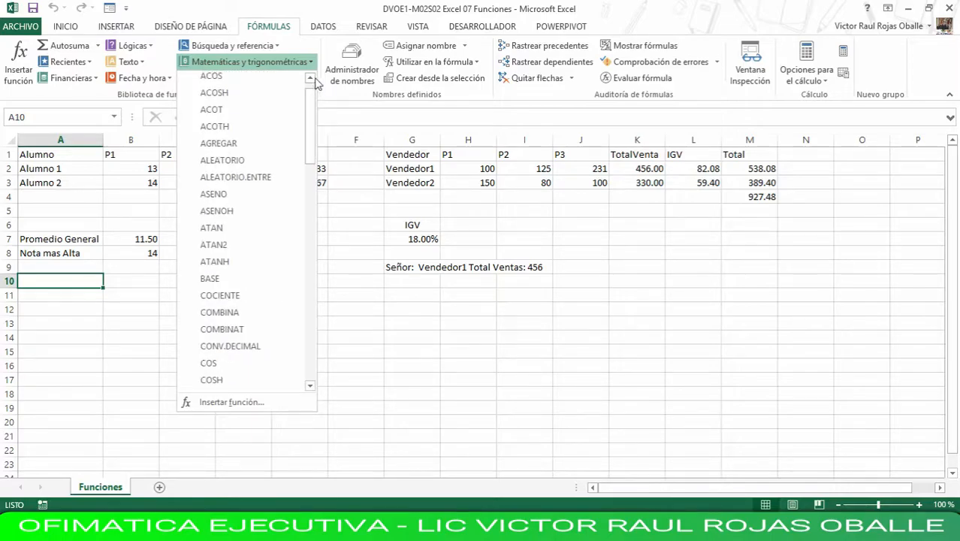
pyautogui.click(312, 65)
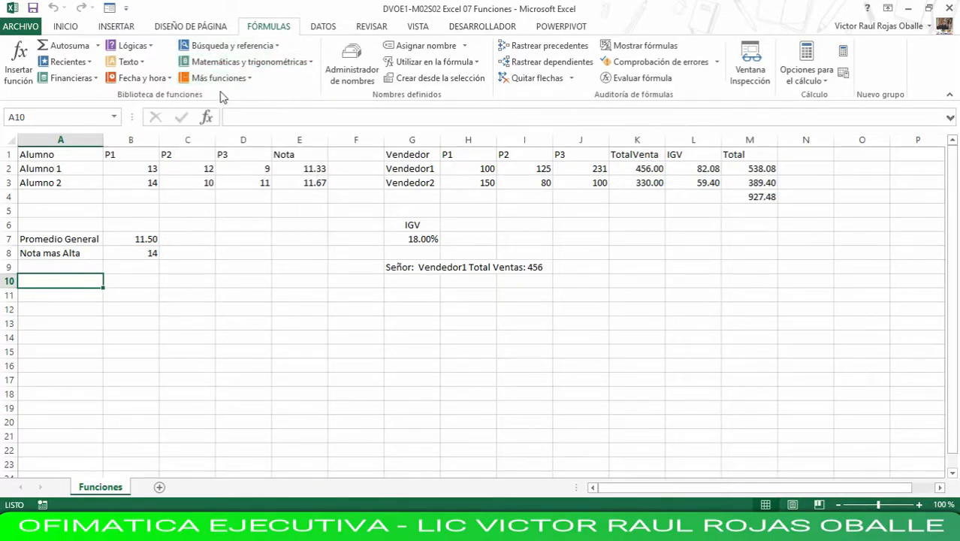
# - Review the additional Estadísticas, Ingeniería, Cubo, Información, Compatibilidad and Web function categories, then return to empty cell D16
pyautogui.click(252, 82)
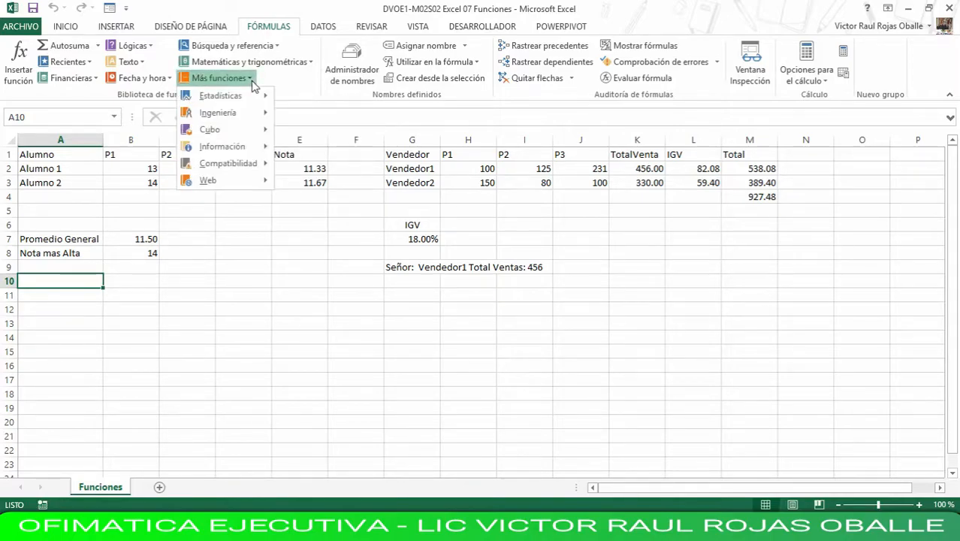
pyautogui.moveTo(235, 102)
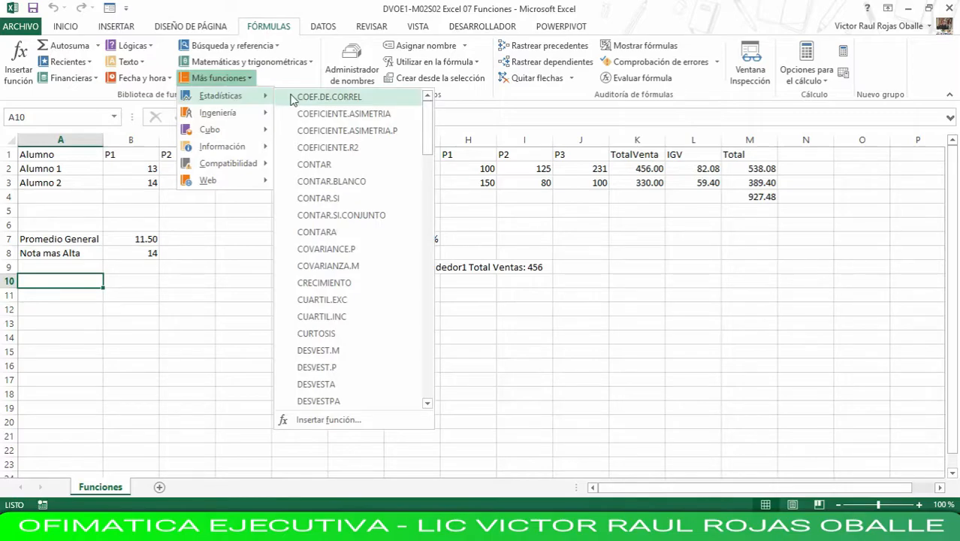
pyautogui.moveTo(217, 117)
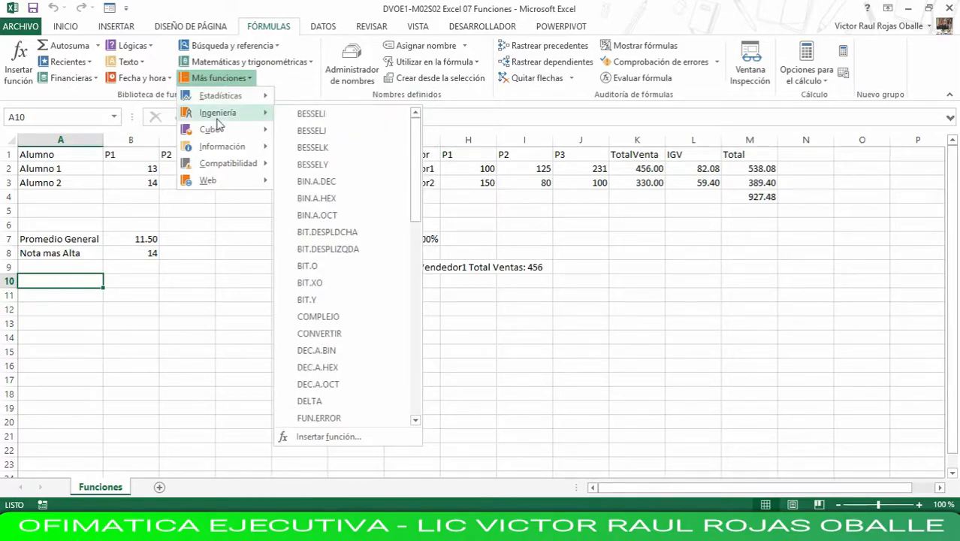
pyautogui.moveTo(210, 138)
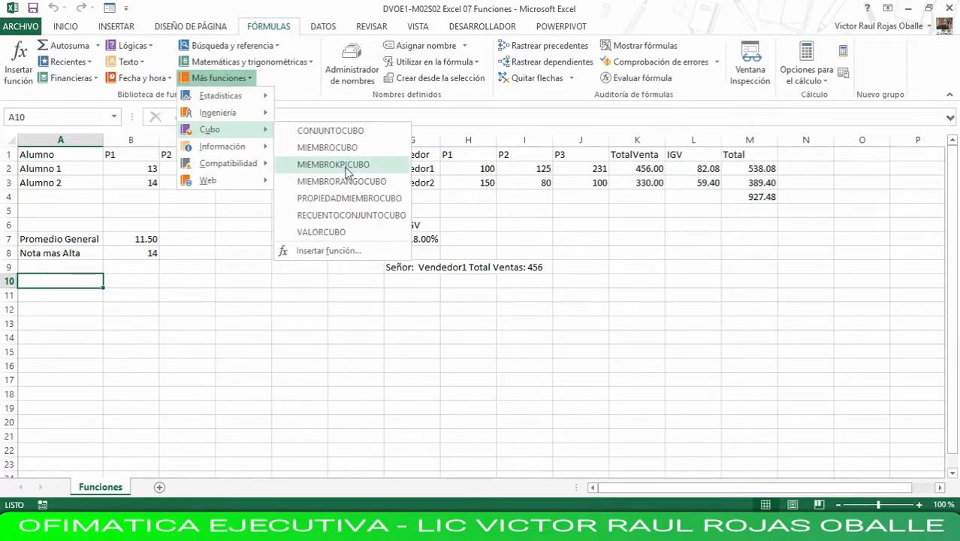
pyautogui.moveTo(232, 151)
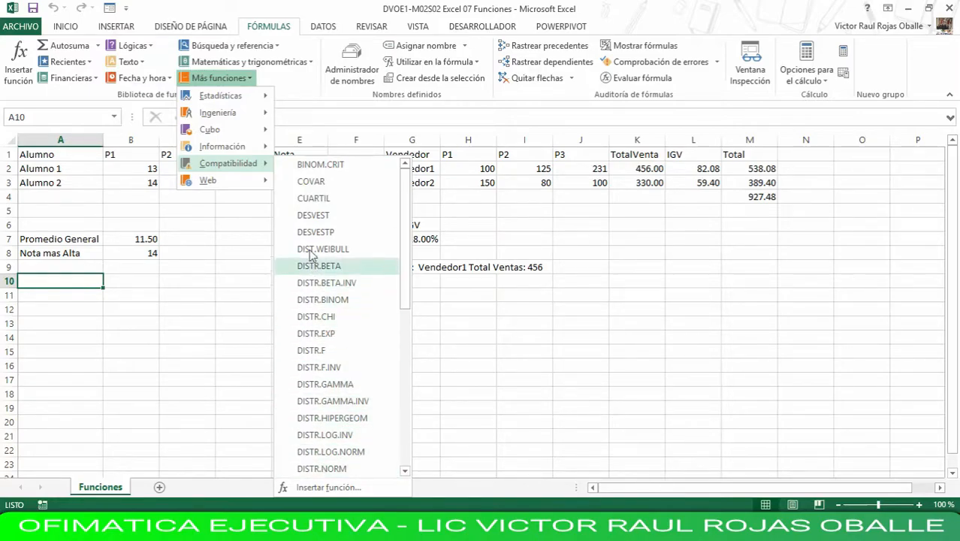
pyautogui.moveTo(241, 189)
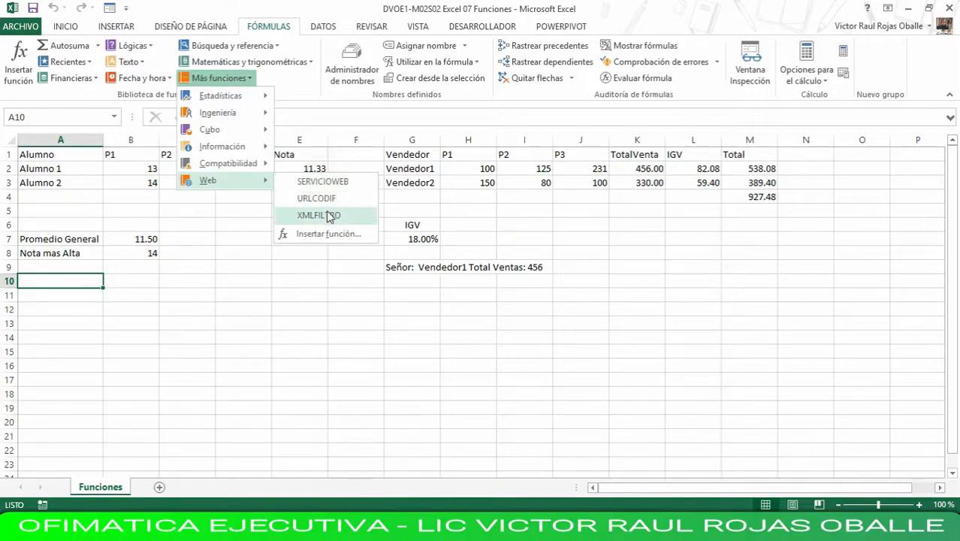
pyautogui.click(270, 28)
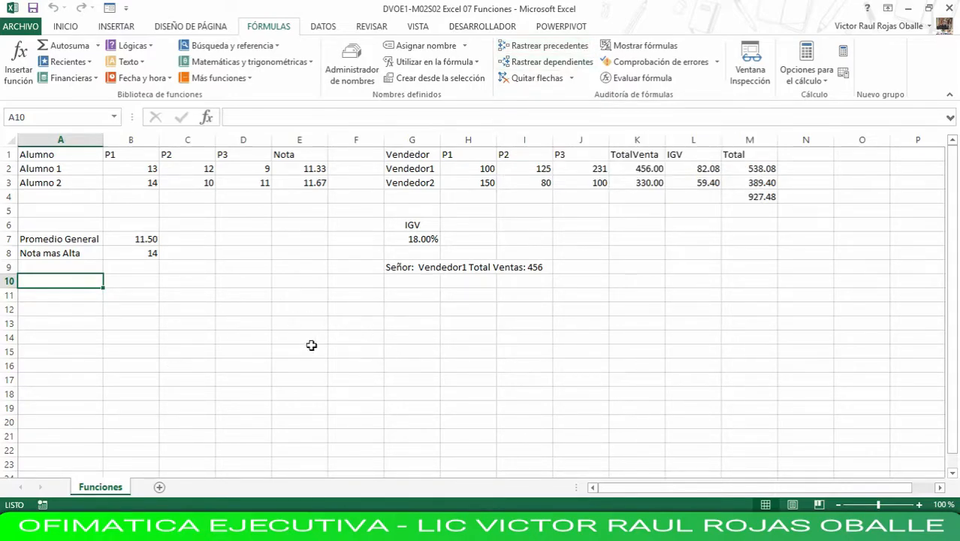
pyautogui.click(249, 365)
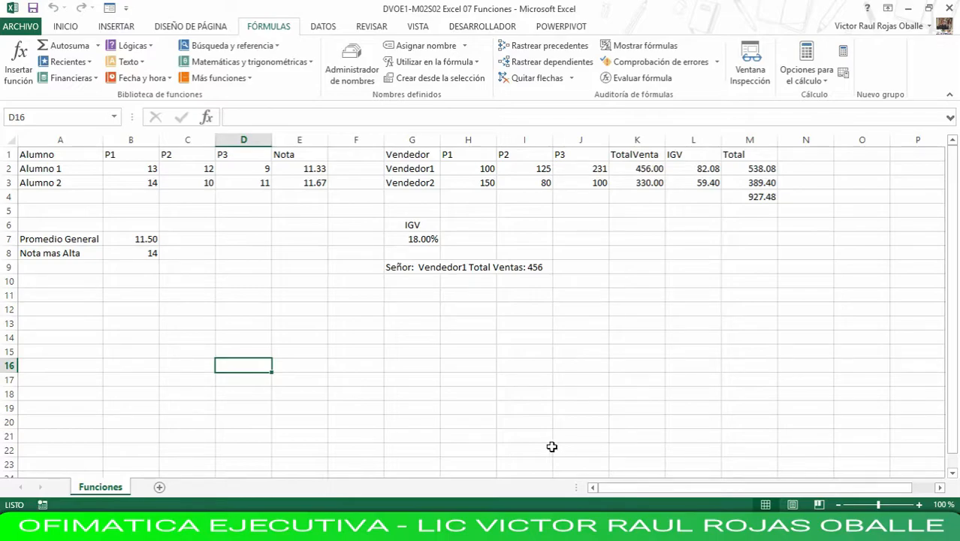
# - Trace the precedents of the IGV formula in L2 and remove the tracing arrows
pyautogui.click(688, 169)
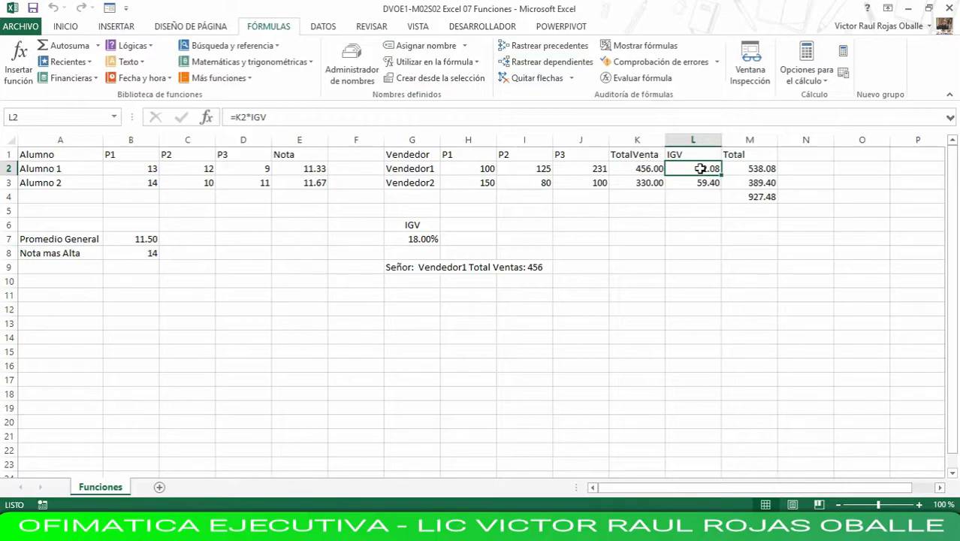
pyautogui.click(577, 50)
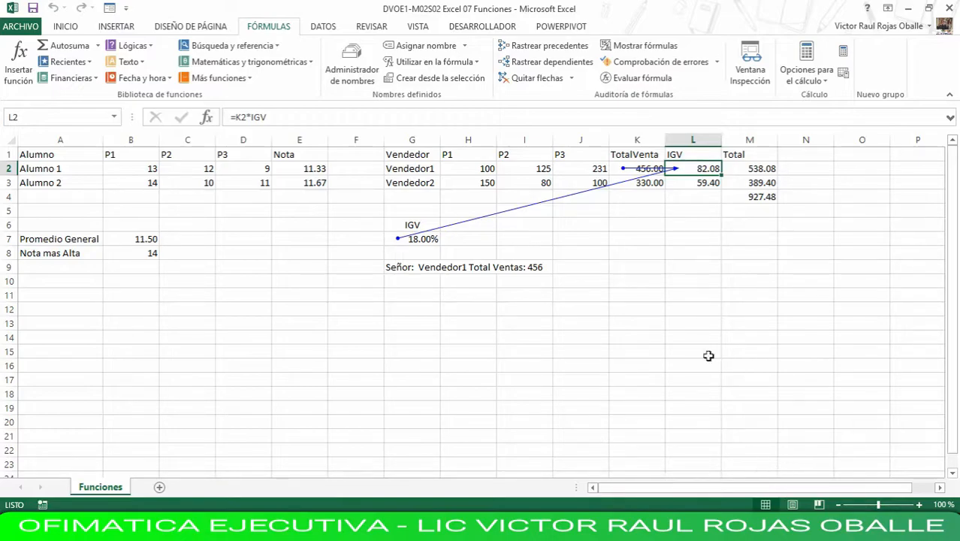
pyautogui.click(546, 80)
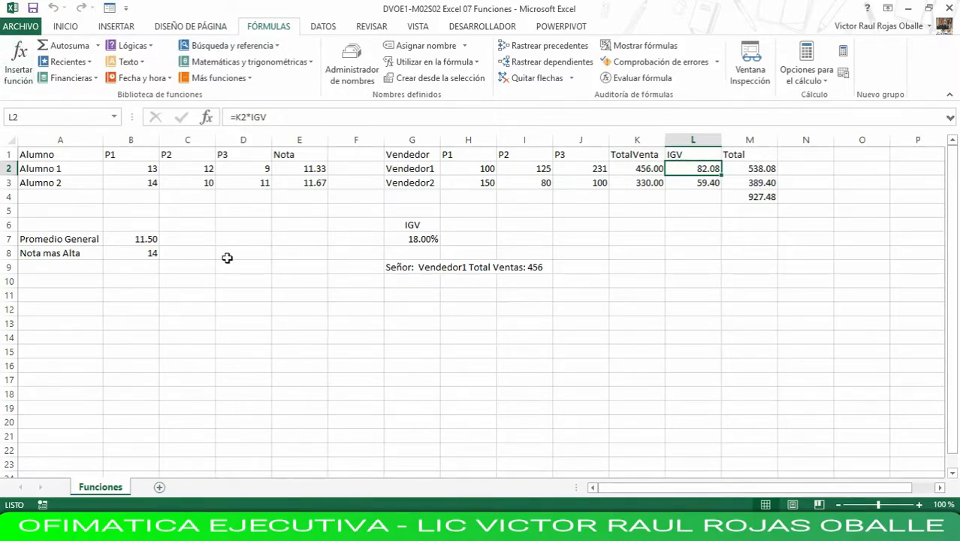
# - Try to add the EXTRAE function from the Texto category to the existing formula in L2
pyautogui.click(210, 121)
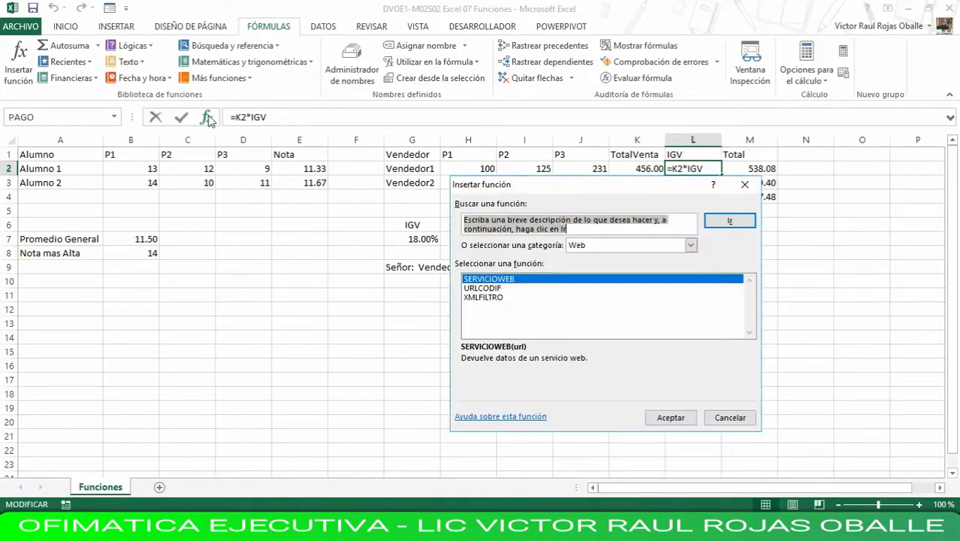
pyautogui.moveTo(590, 192); pyautogui.dragTo(528, 160)
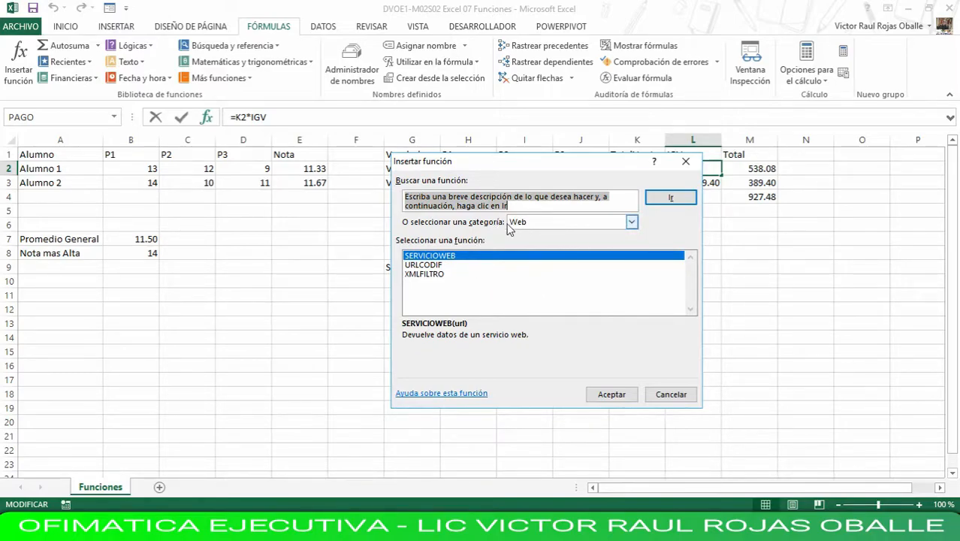
pyautogui.click(631, 223)
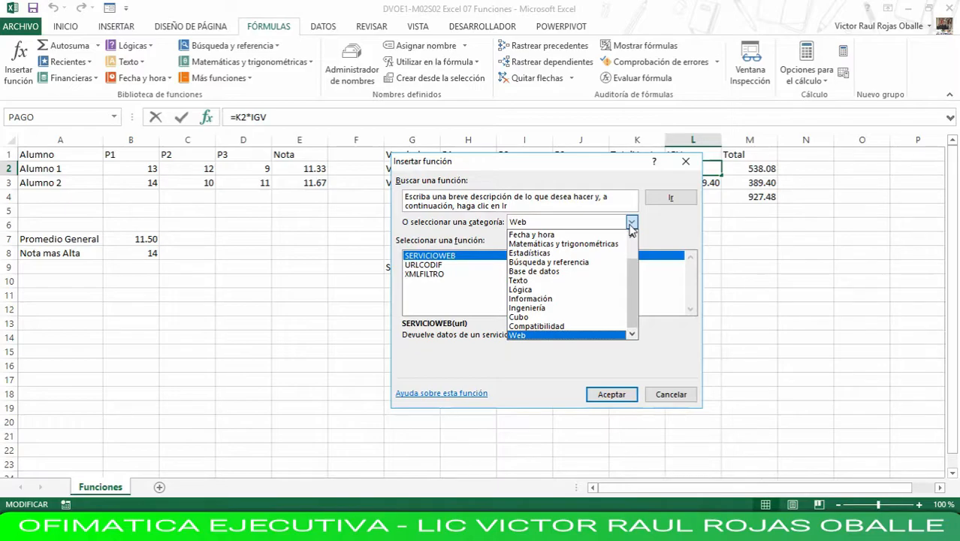
pyautogui.scroll(1, 628, 292)
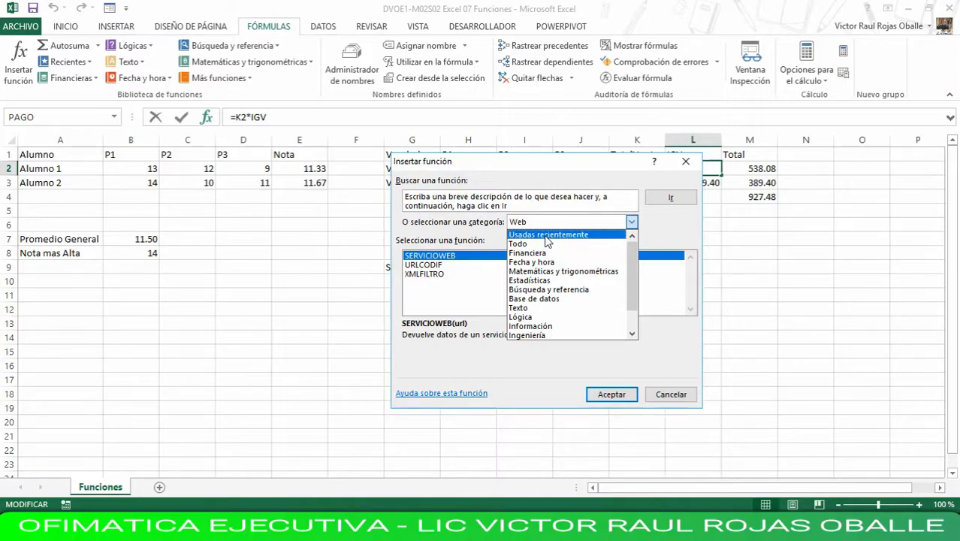
pyautogui.click(526, 309)
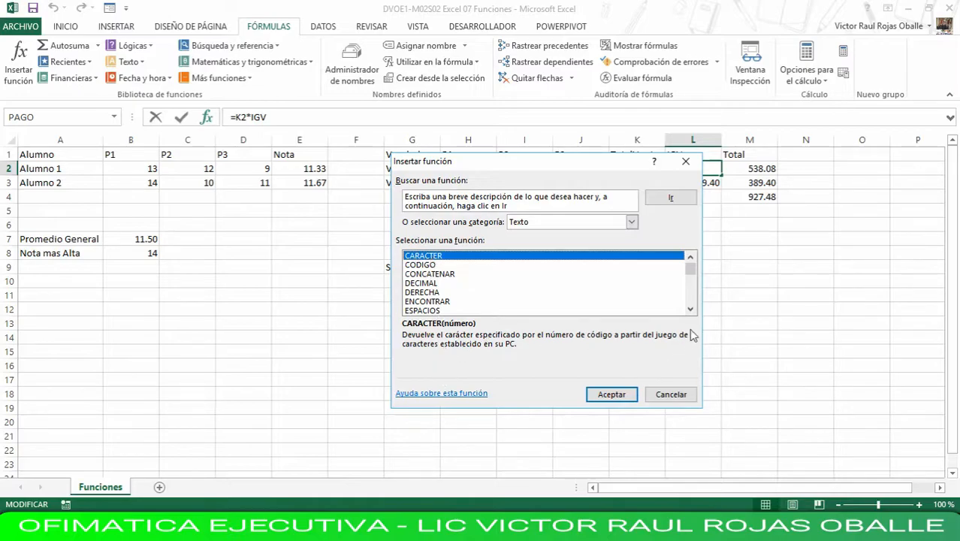
pyautogui.click(690, 310)
pyautogui.click(690, 309)
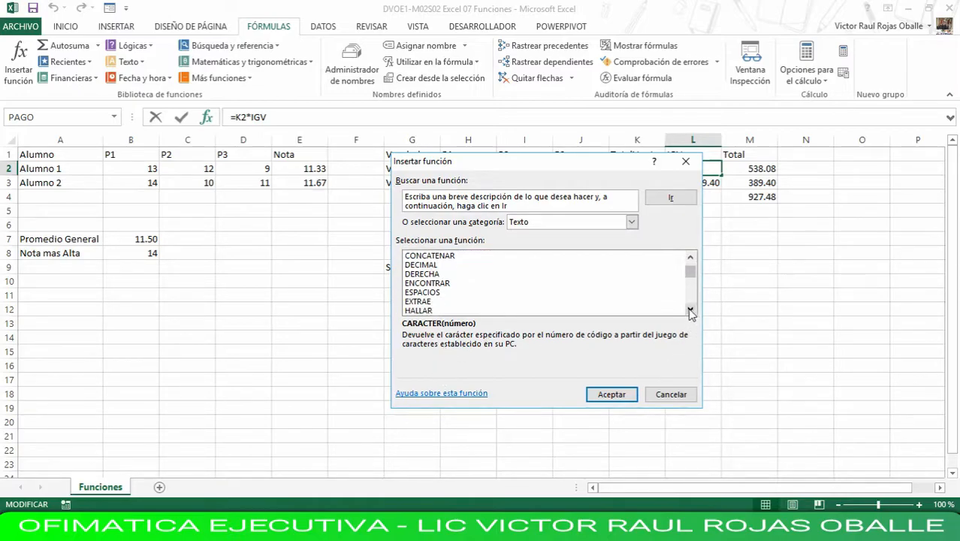
pyautogui.click(422, 303)
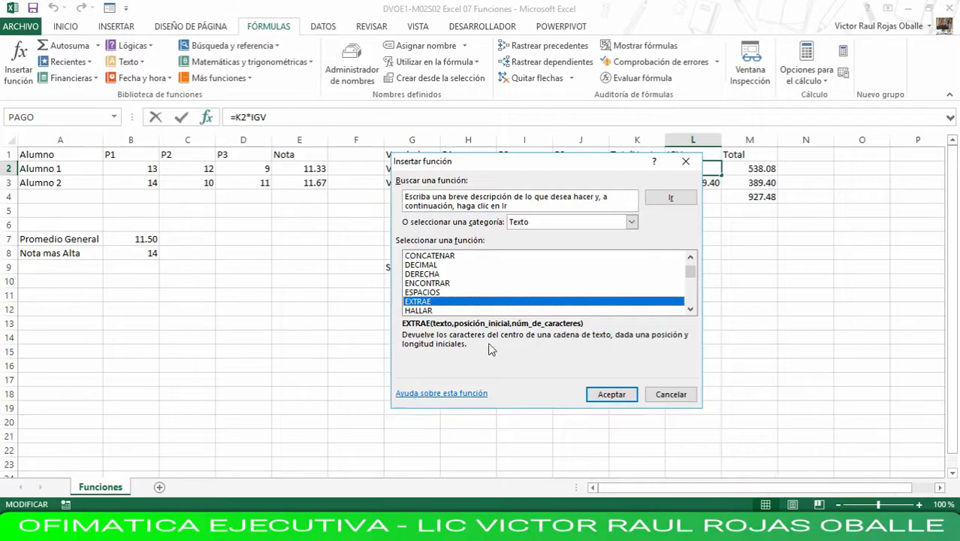
pyautogui.click(611, 395)
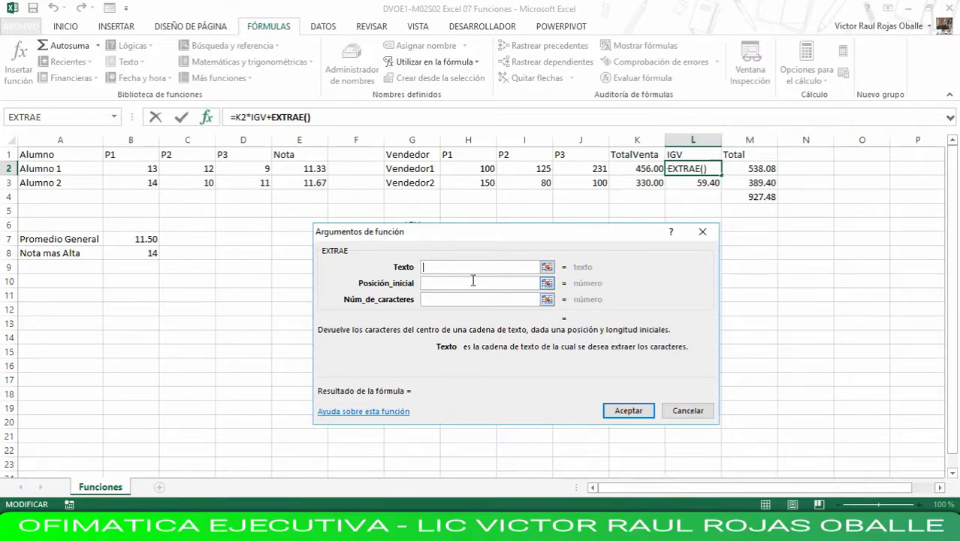
# - Set EXTRAE's Texto argument in L2 to cell A7 and its Posición_inicial to 10
pyautogui.moveTo(489, 232); pyautogui.dragTo(536, 239)
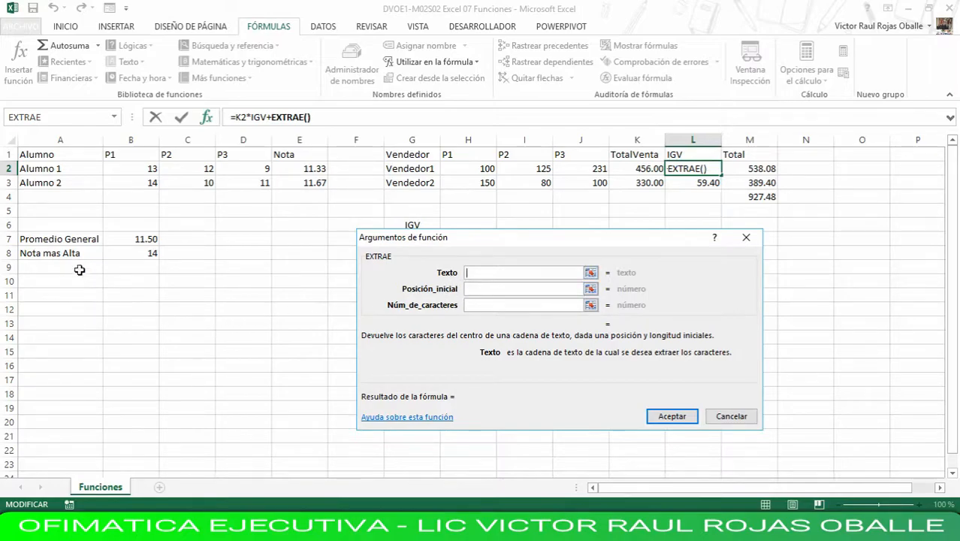
pyautogui.click(42, 239)
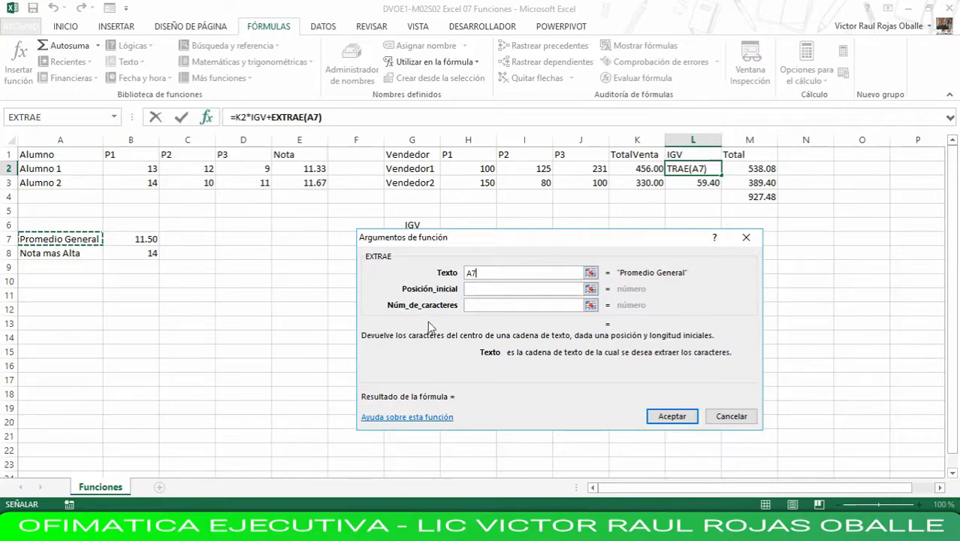
pyautogui.click(479, 290)
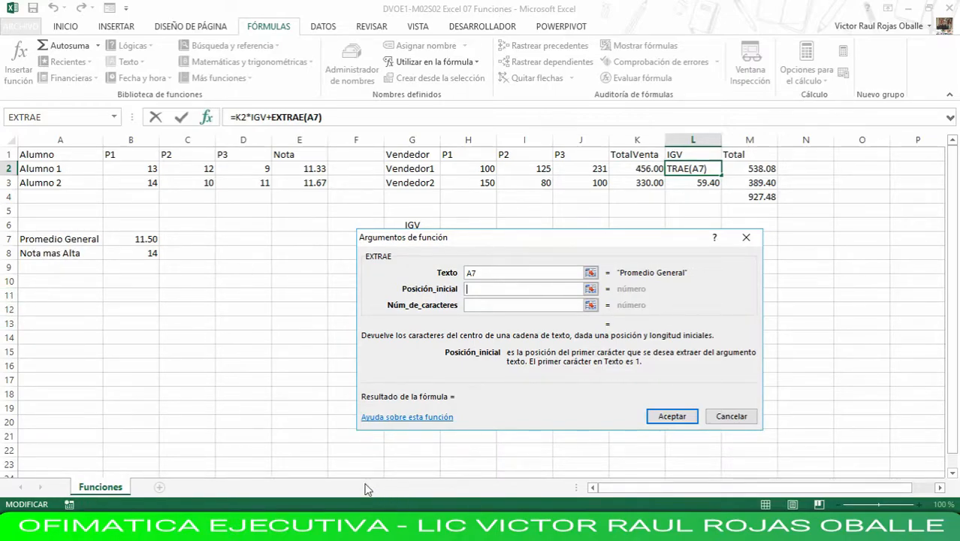
pyautogui.write('10')
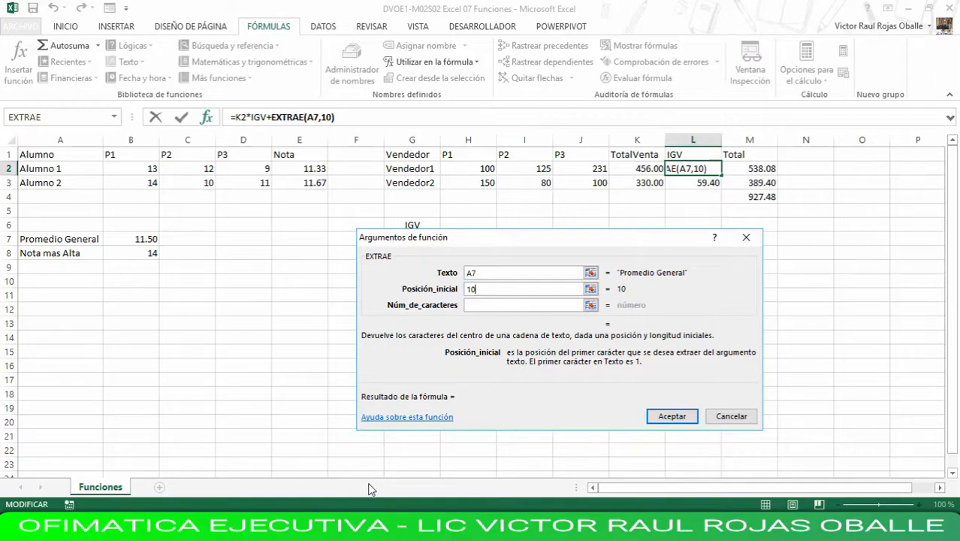
# - Try Núm_de_caracteres values 1, 2, 3 and 10 for EXTRAE in L2, and undo the applied formula change
pyautogui.click(475, 305)
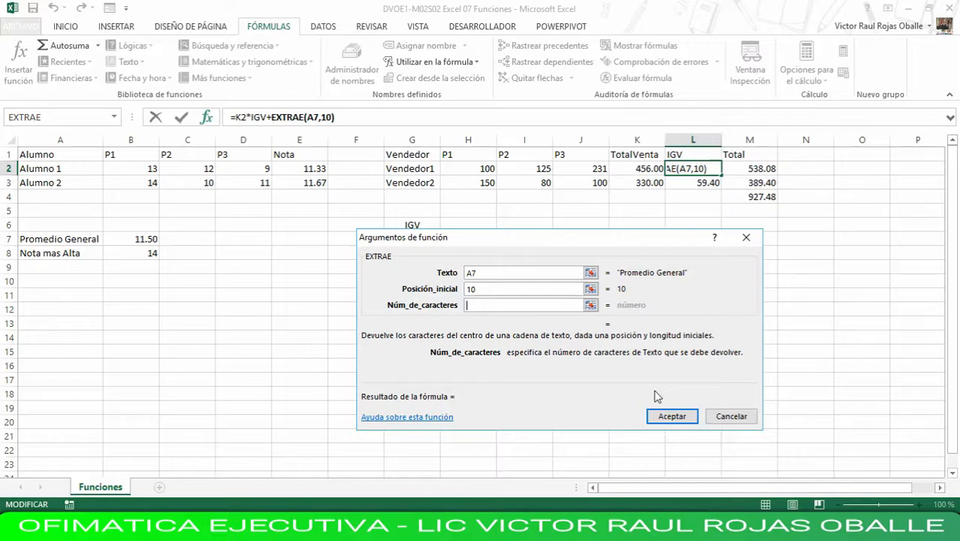
pyautogui.write('1')
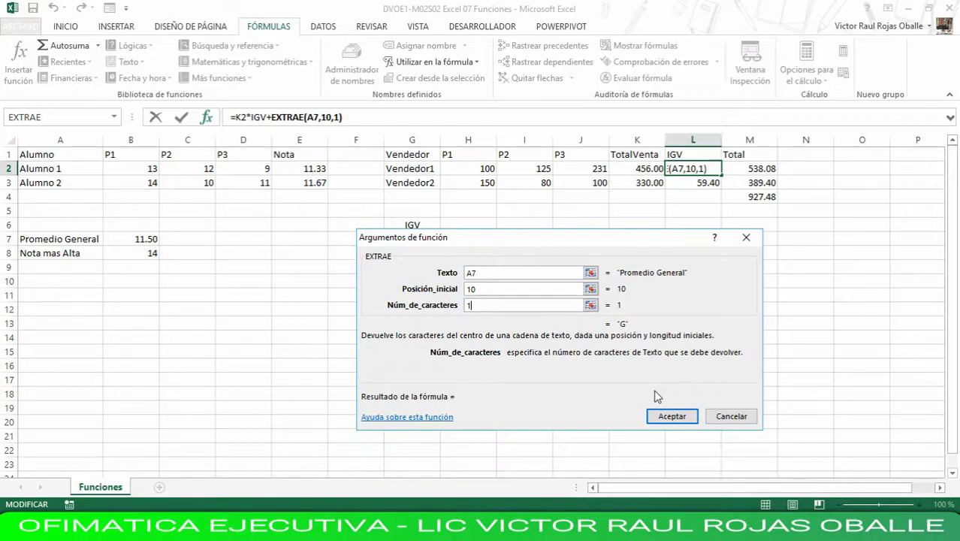
pyautogui.press('BackSpace')
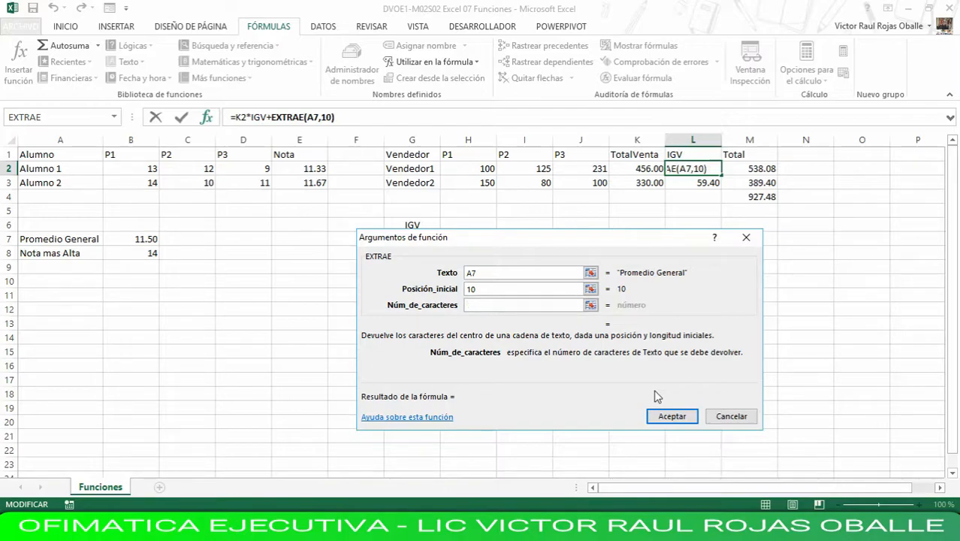
pyautogui.write('2')
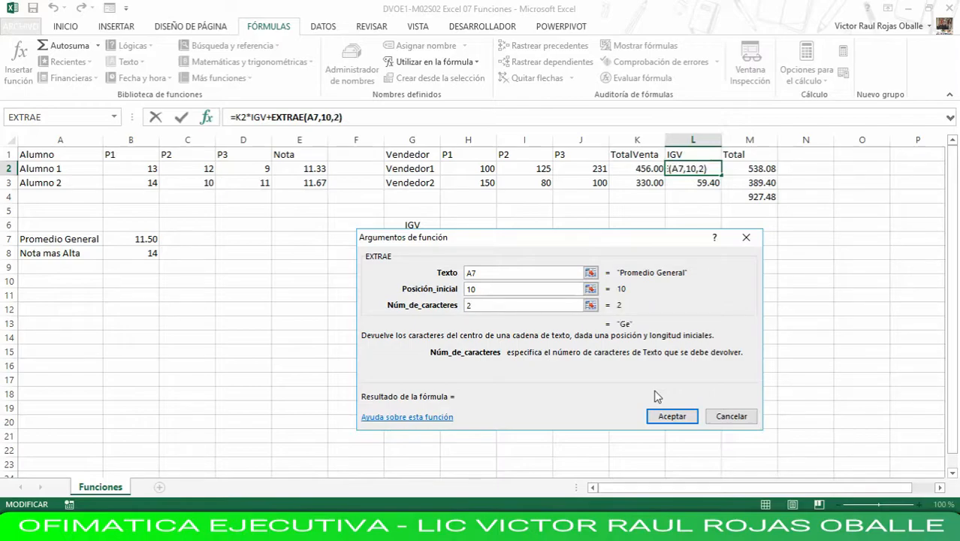
pyautogui.press('BackSpace')
pyautogui.write('3')
pyautogui.press('BackSpace')
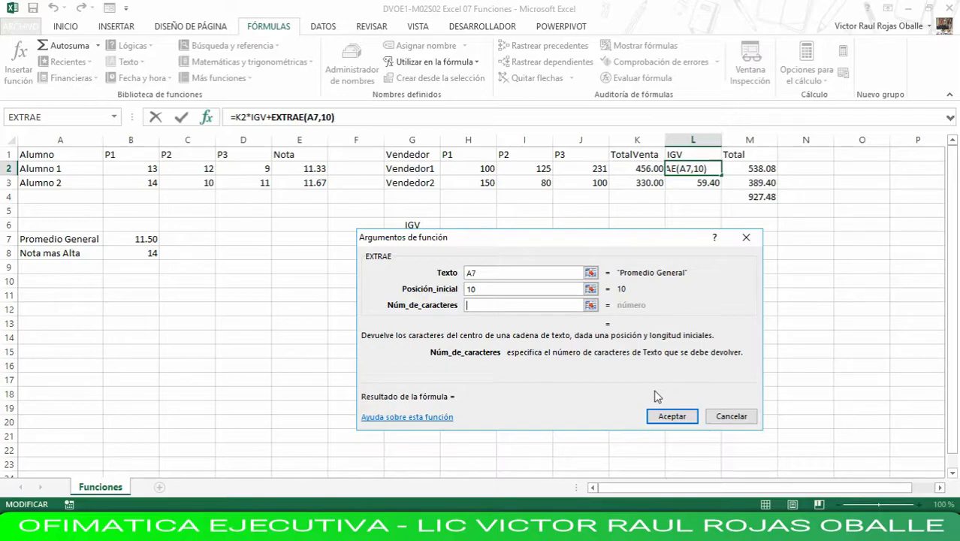
pyautogui.write('10')
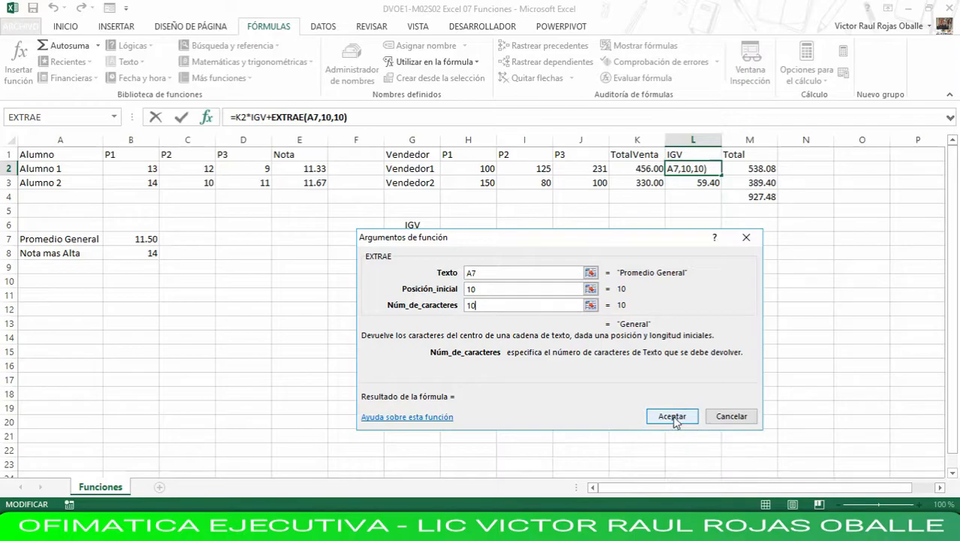
pyautogui.click(674, 419)
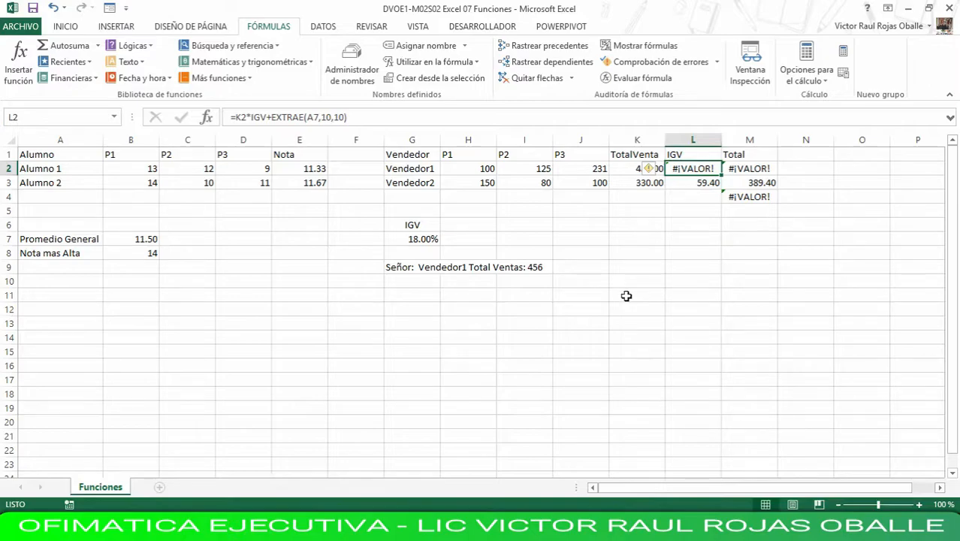
pyautogui.hotkey('ctrl', 'z')
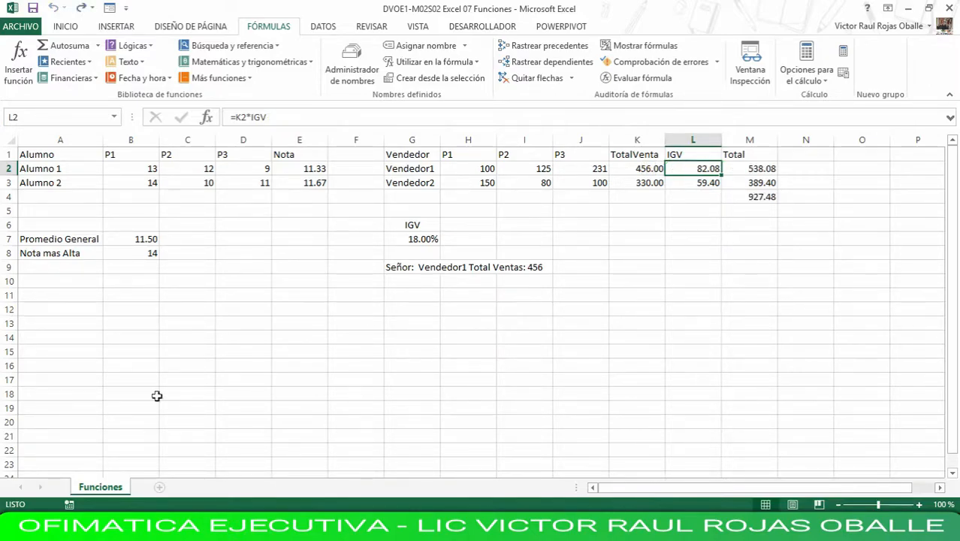
# - Insert the EXTRAE function from the Texto category in empty cell C12
pyautogui.click(184, 308)
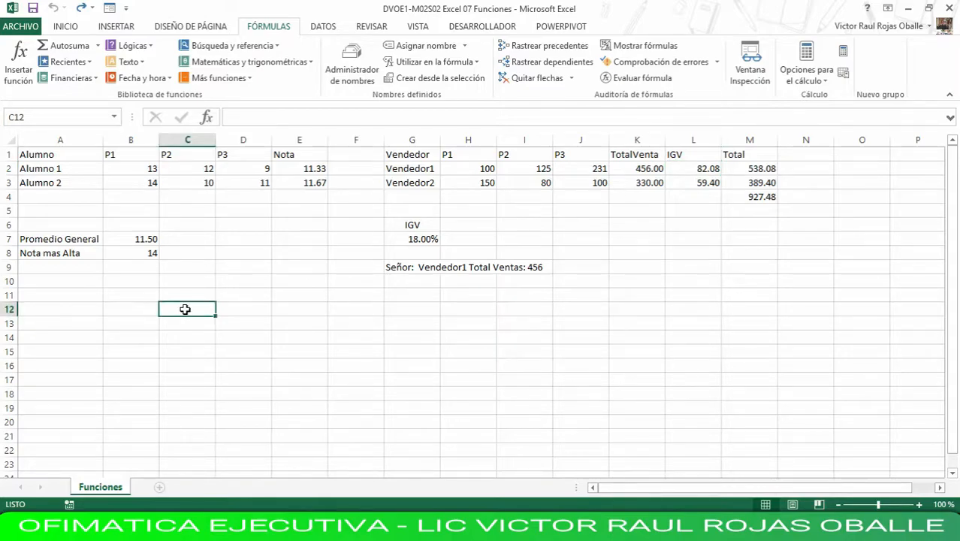
pyautogui.click(207, 118)
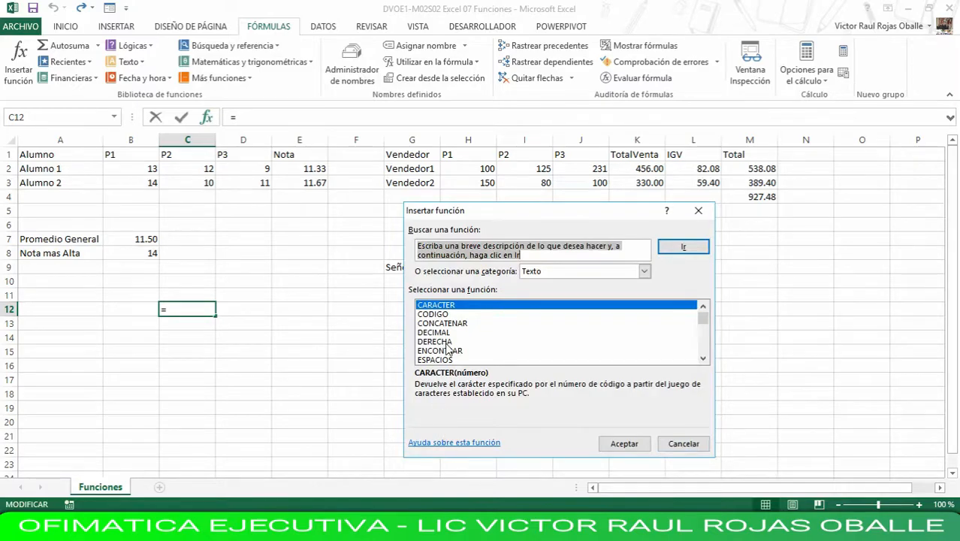
pyautogui.click(703, 358)
pyautogui.click(440, 360)
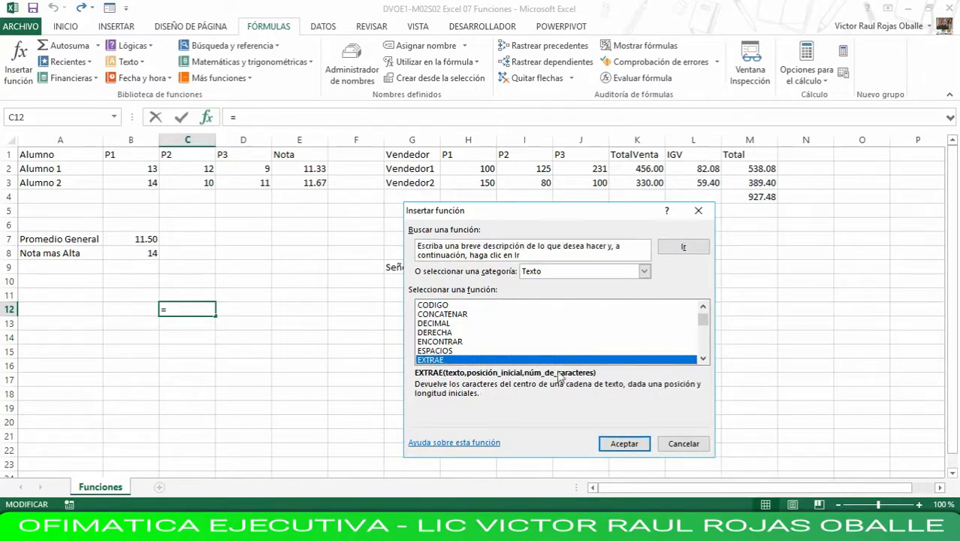
pyautogui.click(636, 450)
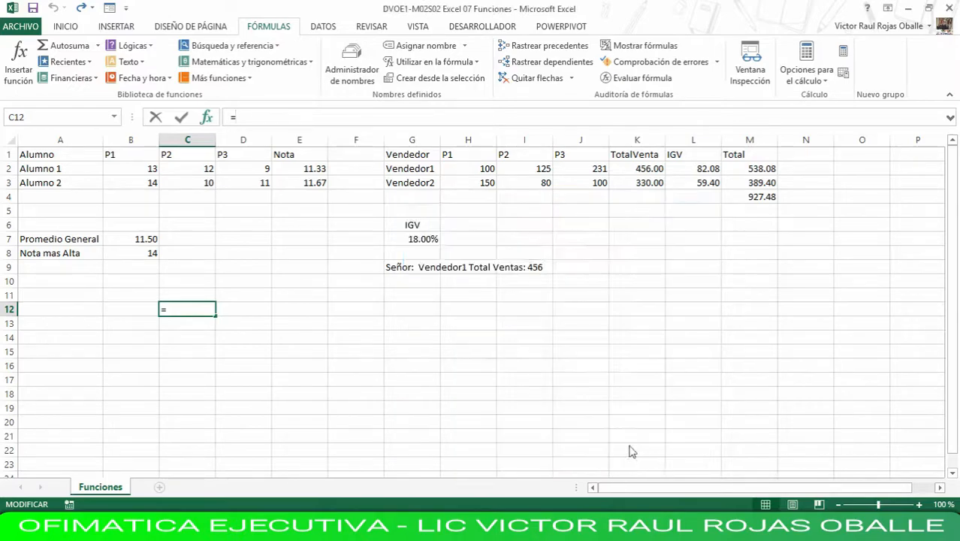
# - Complete EXTRAE in C12 with Texto A7, Posición_inicial 10 and Núm_de_caracteres 10
pyautogui.click(92, 240)
pyautogui.click(481, 289)
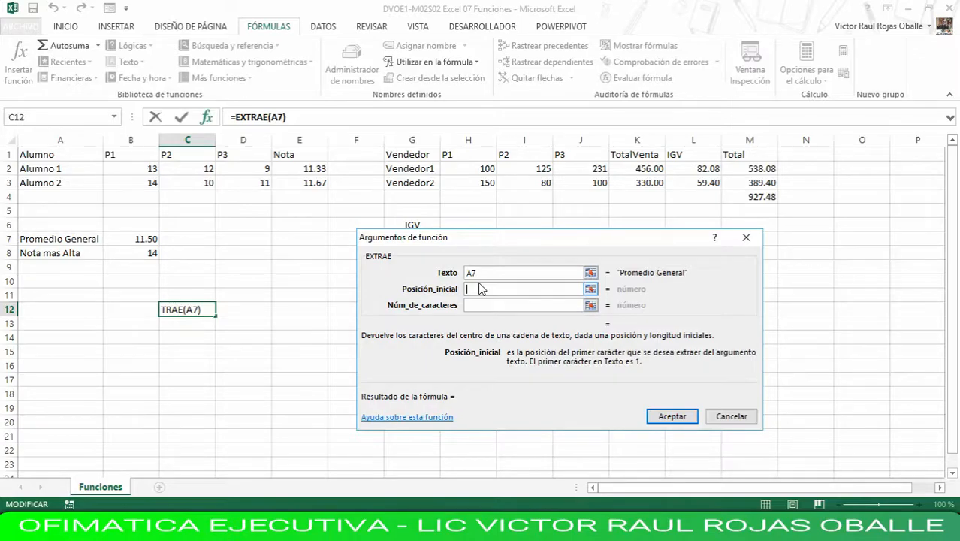
pyautogui.write('10')
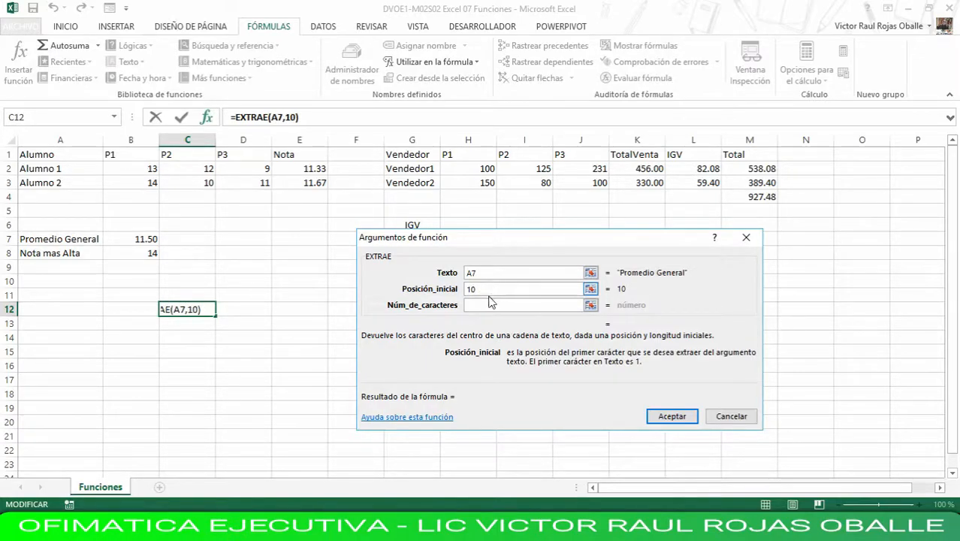
pyautogui.click(480, 304)
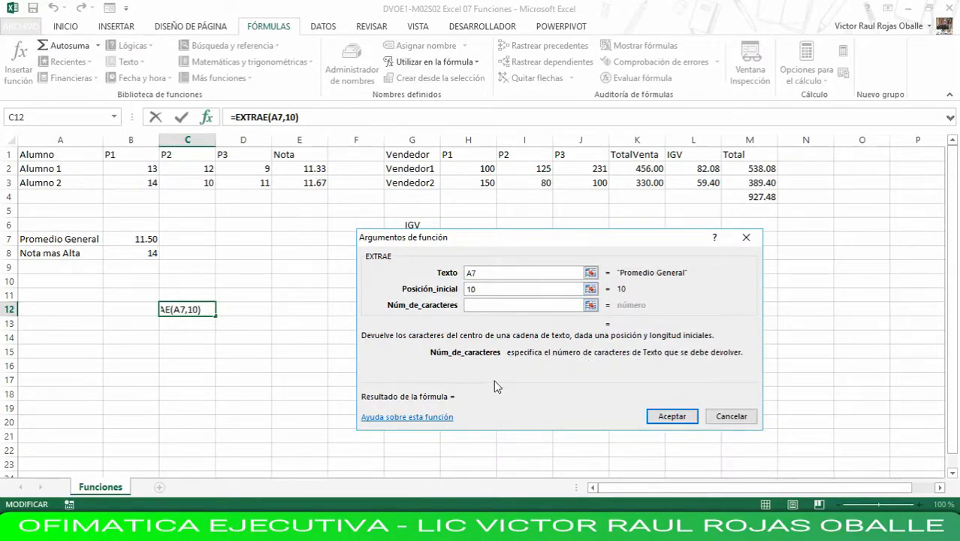
pyautogui.write('10')
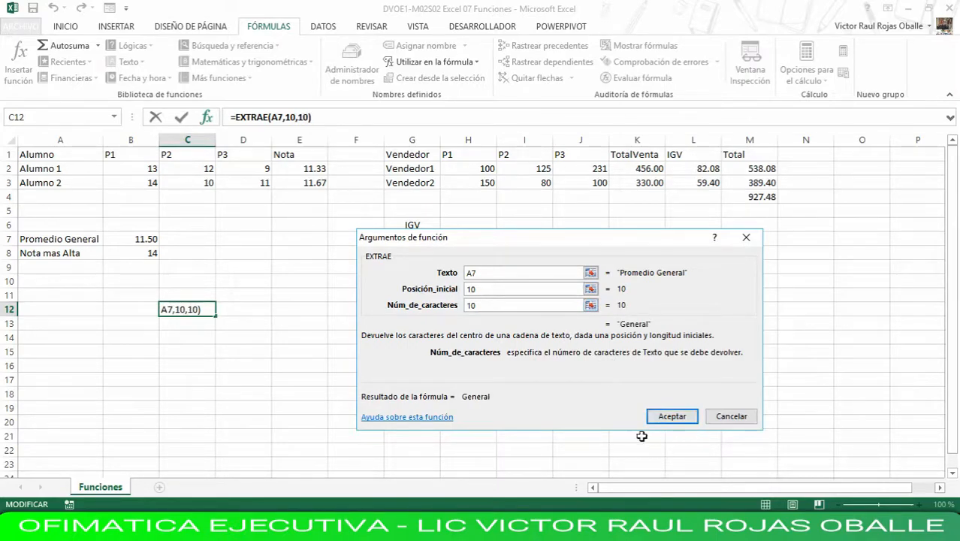
pyautogui.click(693, 418)
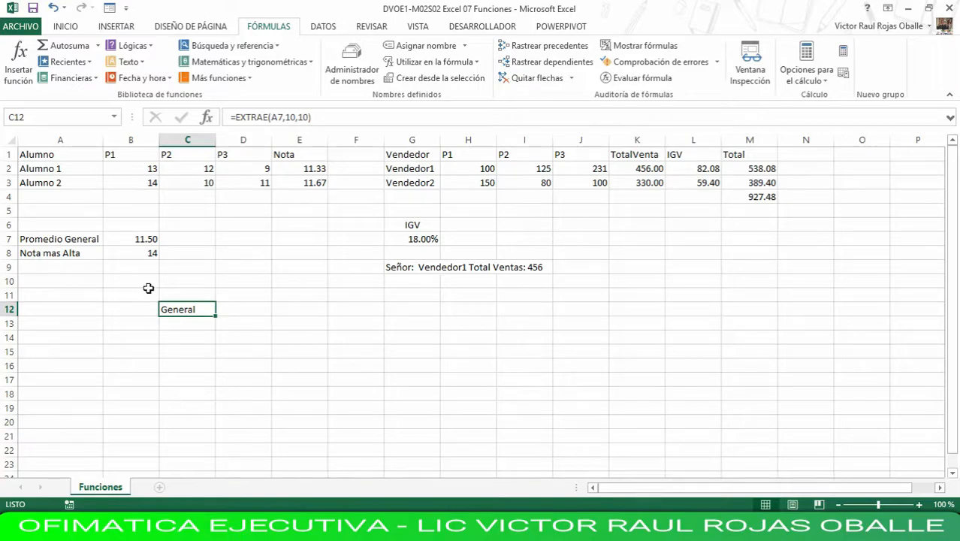